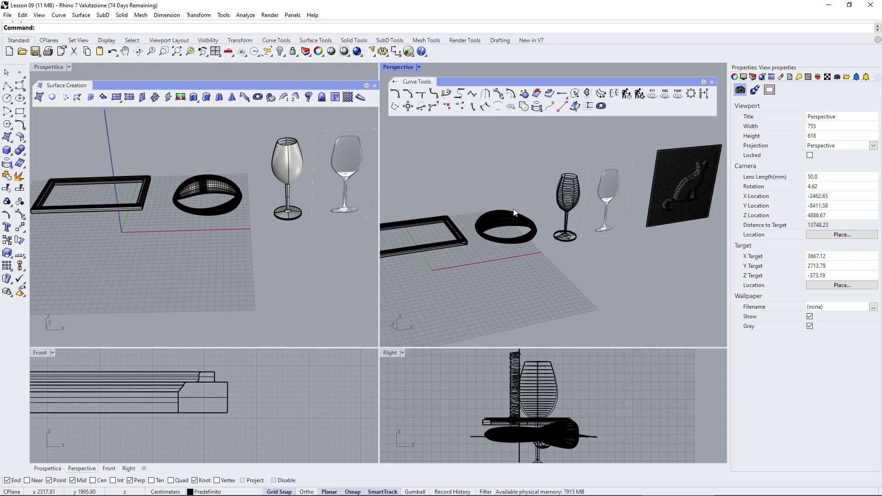
Orbit and zoom the Prospettica view until the star-shaped ribbon example fills it.
right_drag(514, 210, 520, 209)
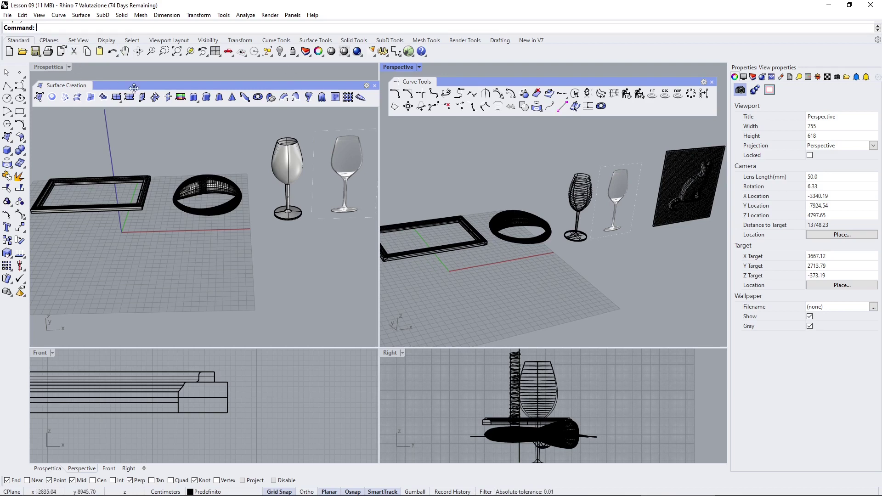
drag(145, 88, 146, 88)
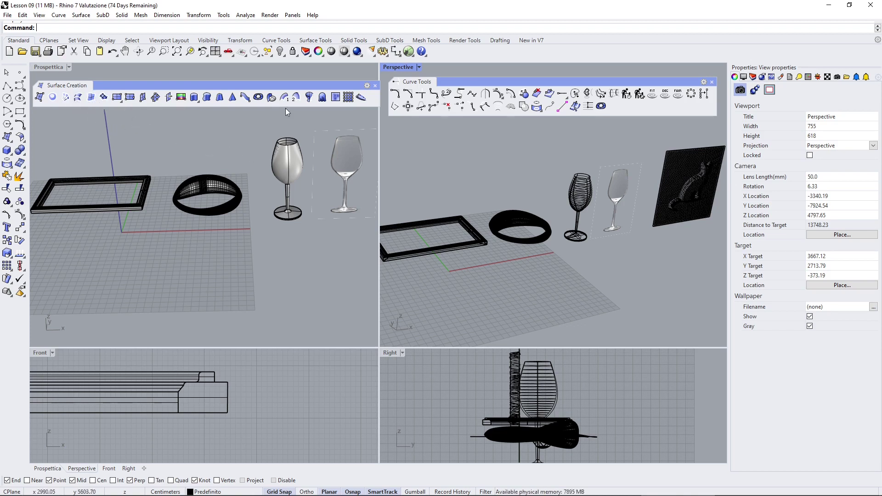
right_drag(276, 156, 259, 257)
scroll(236, 256, up, 2)
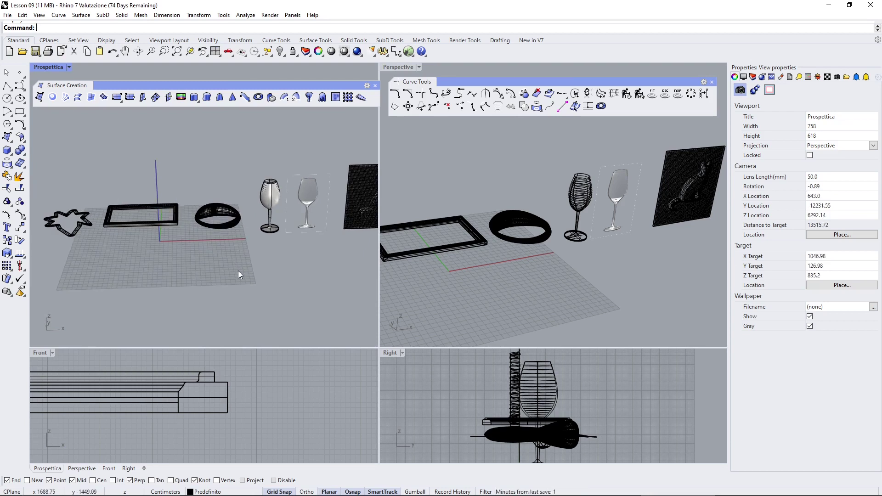
right_drag(238, 271, 127, 289)
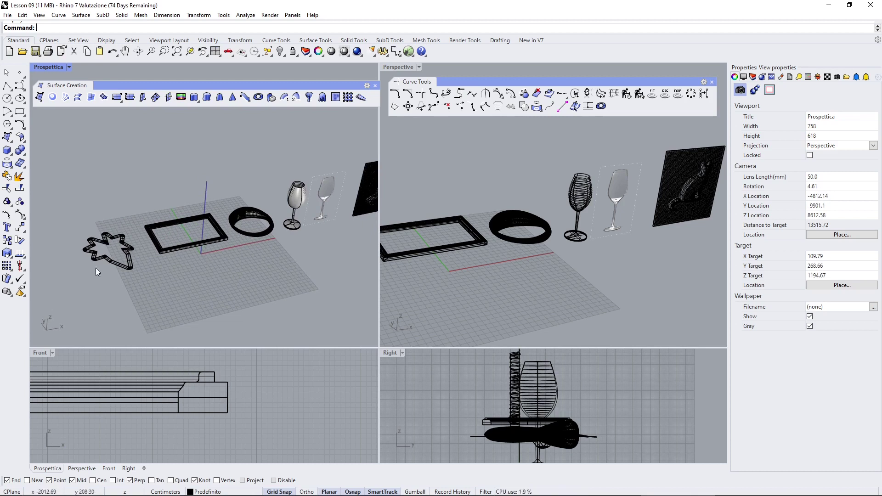
right_drag(205, 272, 196, 253)
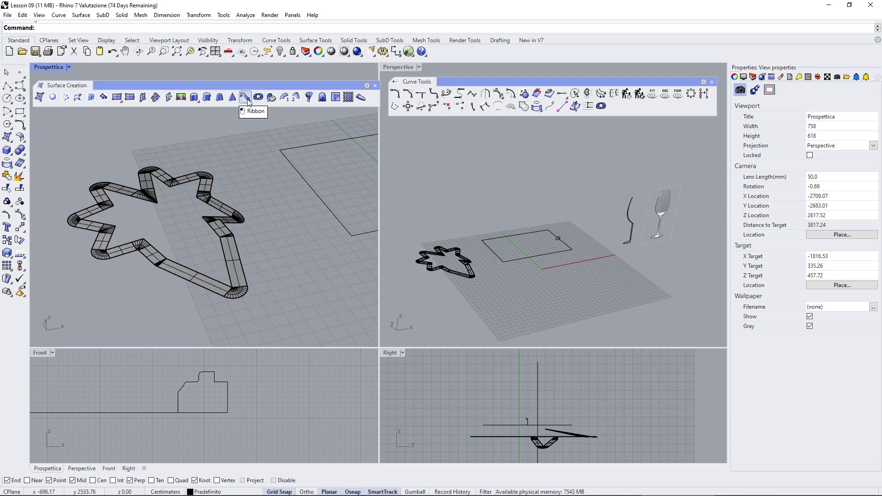
Delete the example star ribbon surface.
right_drag(216, 216, 154, 176)
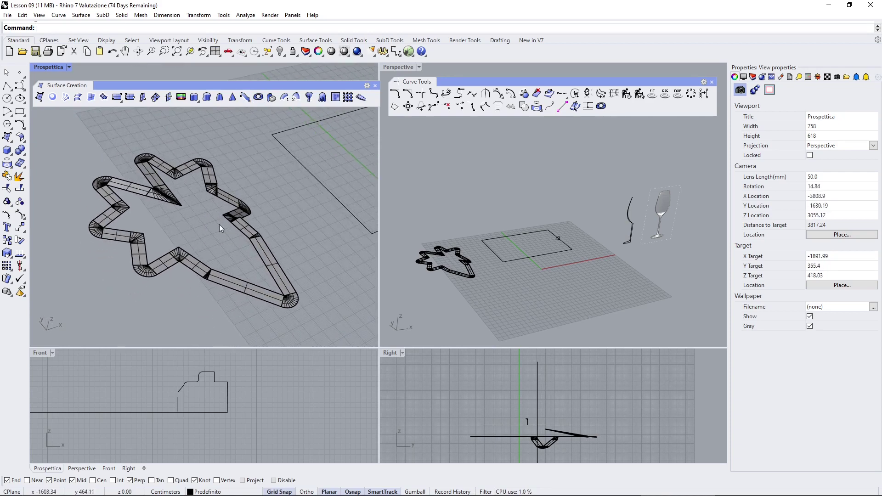
right_drag(233, 233, 191, 186)
click(230, 169)
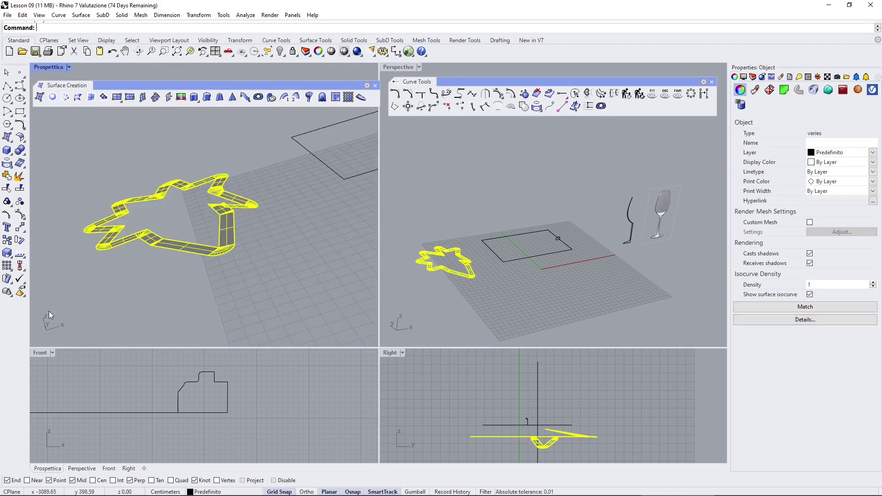
key(Delete)
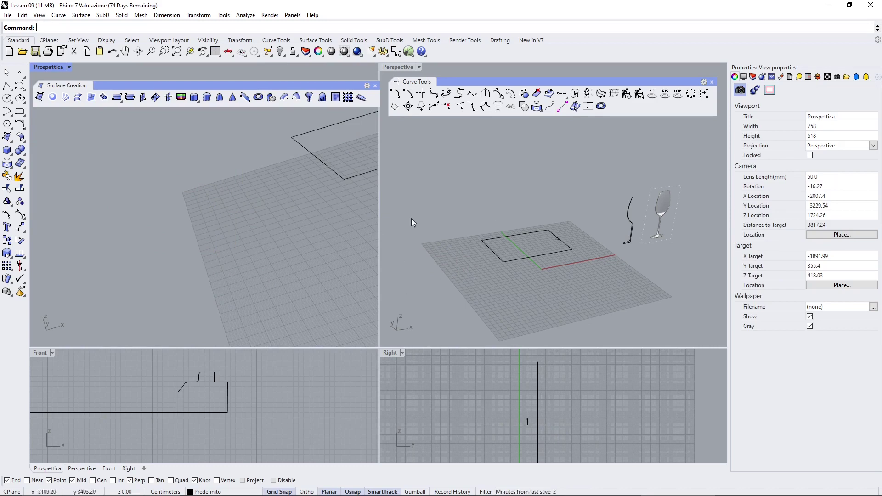
Orbit, zoom and pan the Prospettica view onto an empty area of the grid.
scroll(183, 175, down, 3)
right_drag(277, 172, 305, 262)
right_drag(321, 207, 156, 219)
scroll(173, 206, up, 3)
scroll(154, 222, up, 2)
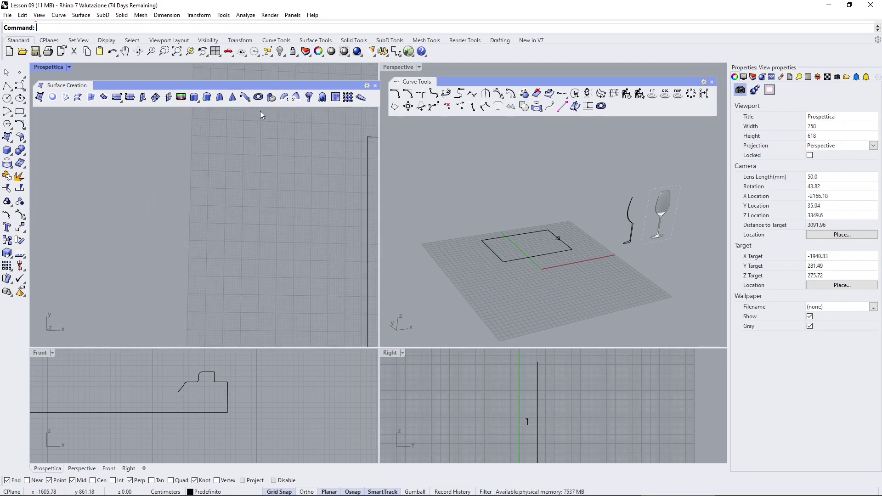
shift+right_drag(208, 200, 230, 210)
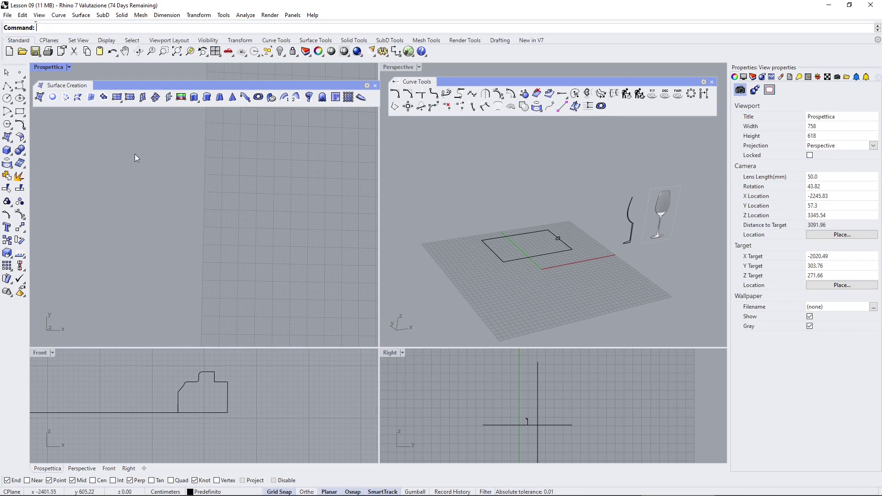
drag(171, 86, 172, 80)
drag(549, 86, 549, 84)
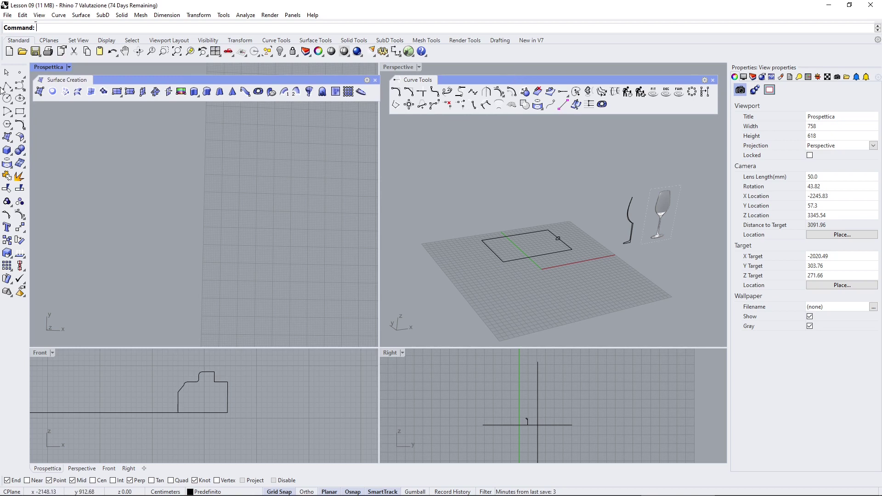
Draw an eight-pointed star curve on the grid, setting its centre and two radii.
click(25, 104)
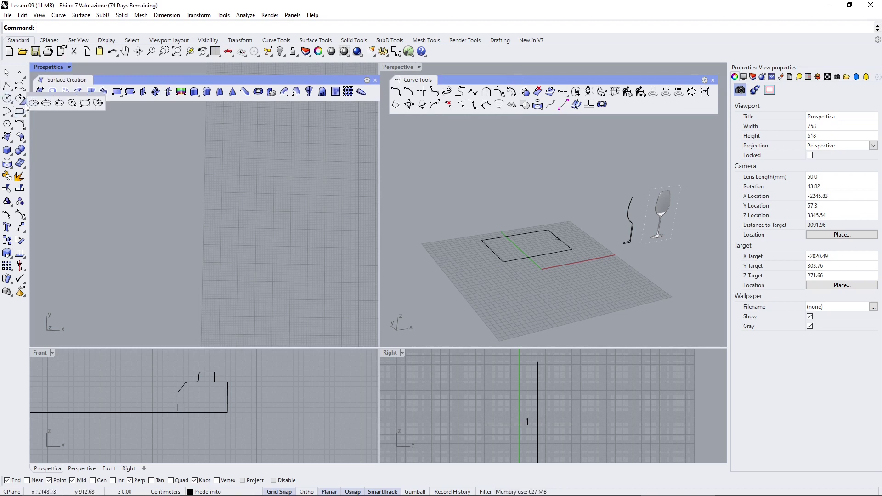
click(12, 130)
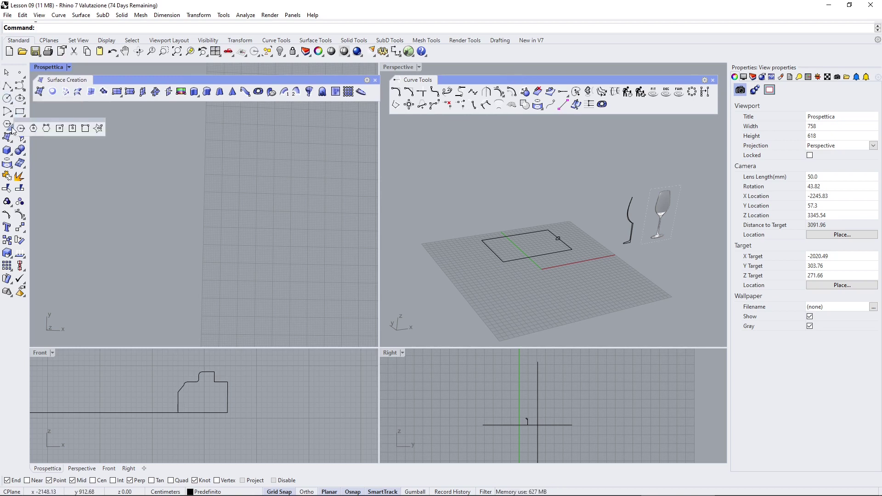
click(98, 129)
click(217, 214)
click(214, 309)
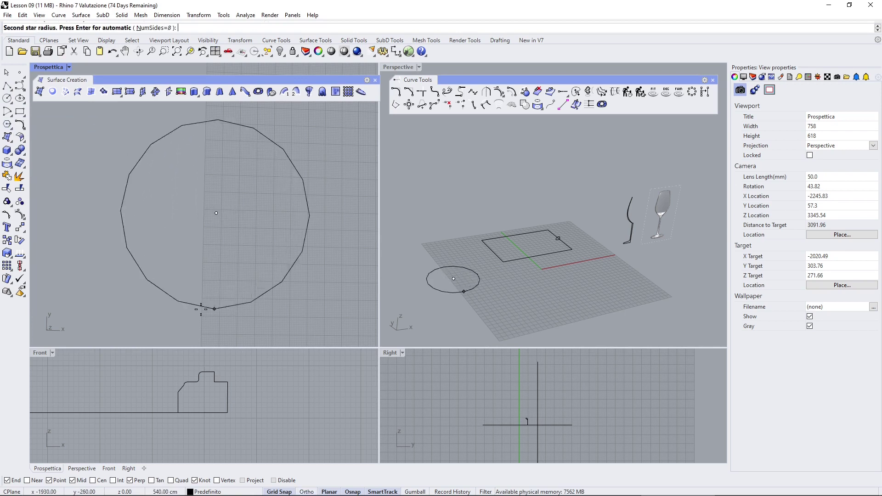
click(204, 271)
Stretch the star's bottom tip downward by dragging its three bottom control points.
click(197, 149)
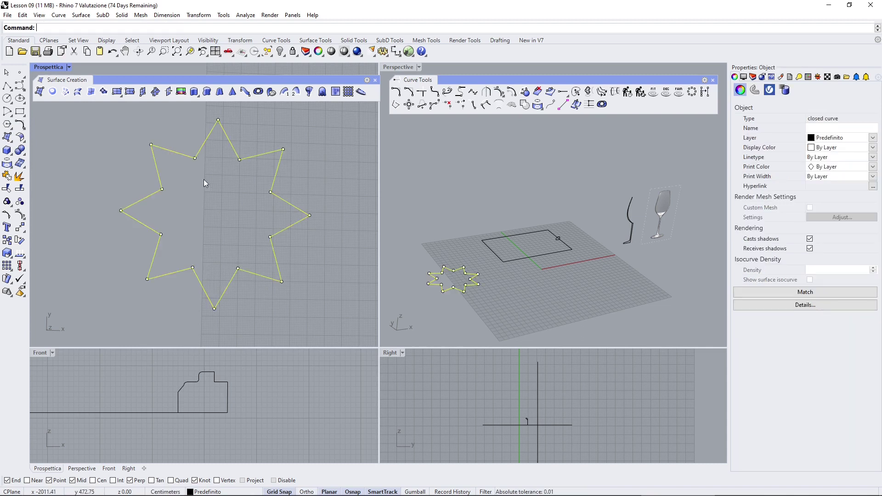
key(F10)
scroll(206, 176, down, 3)
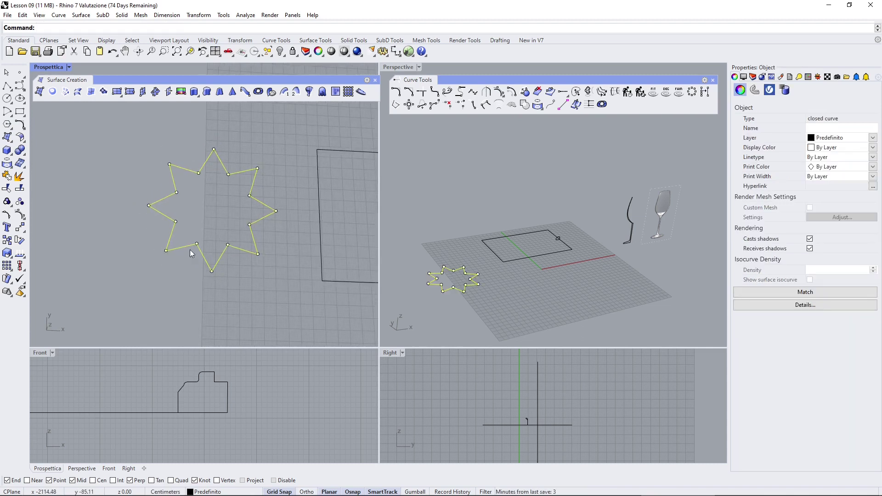
click(227, 294)
drag(227, 293, 188, 232)
drag(210, 272, 213, 330)
key(Escape)
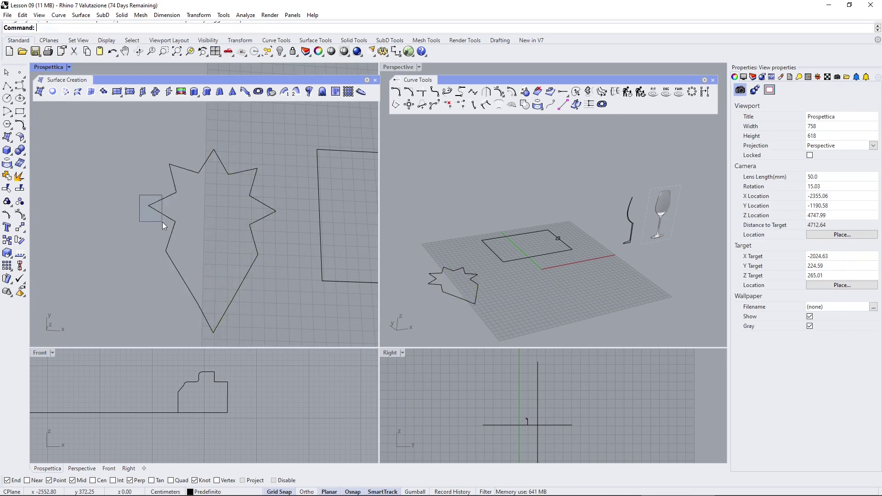
Pull the star's top point down inward to form a notch.
click(213, 154)
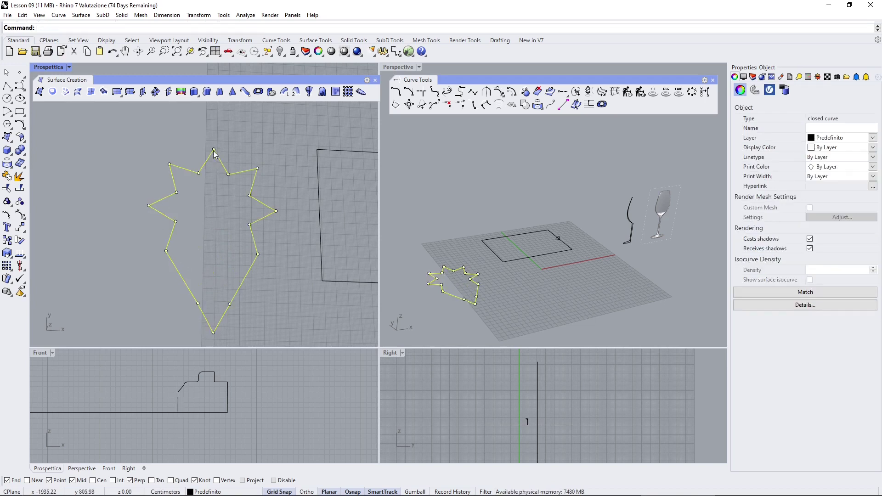
key(F10)
drag(214, 149, 212, 201)
click(114, 192)
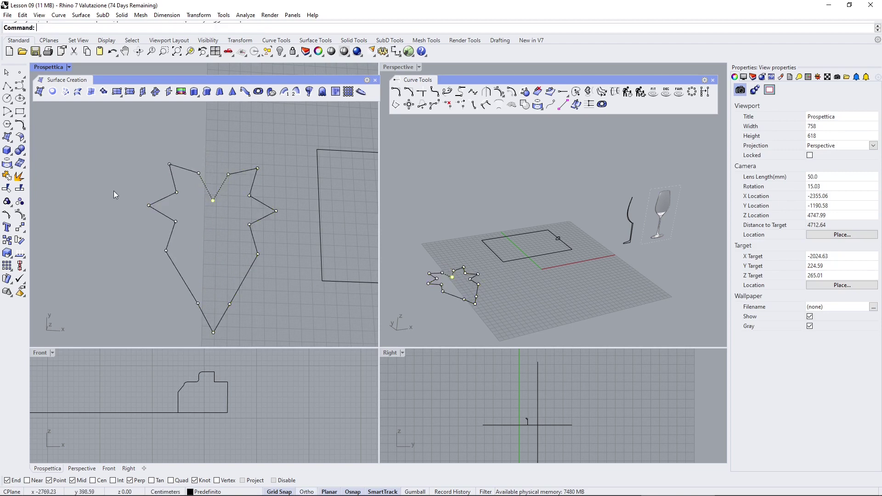
Reselect the reshaped star and display its control points in perspective.
click(172, 224)
key(F10)
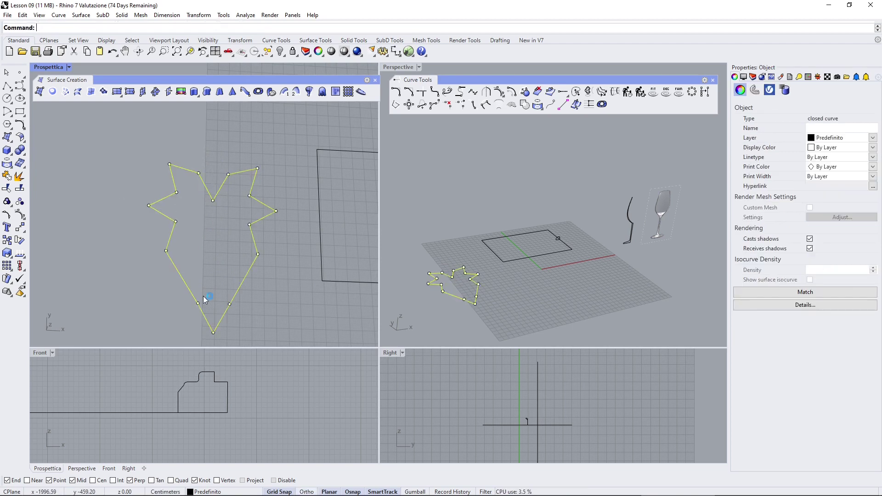
right_drag(171, 223, 241, 238)
click(148, 174)
click(219, 210)
key(F10)
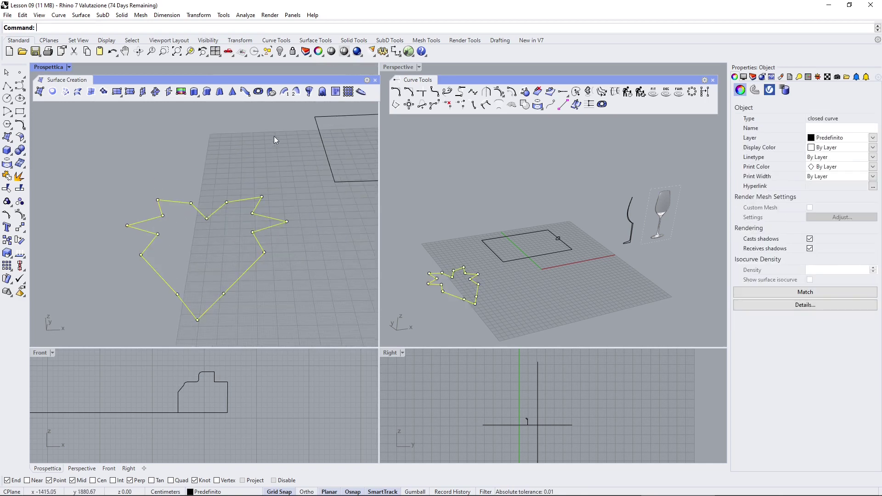
Ribbon-offset the star outward, trying Sweep2 and Mixed methods before settling on None.
click(260, 91)
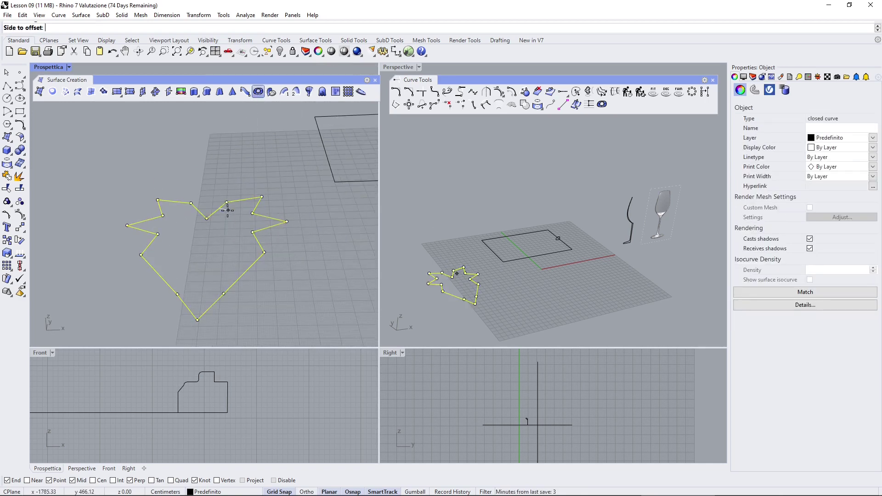
click(237, 179)
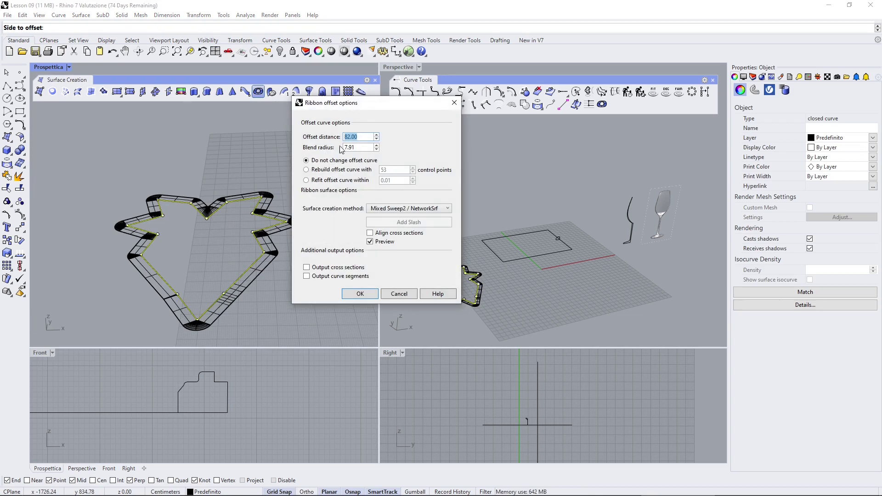
drag(398, 110, 421, 114)
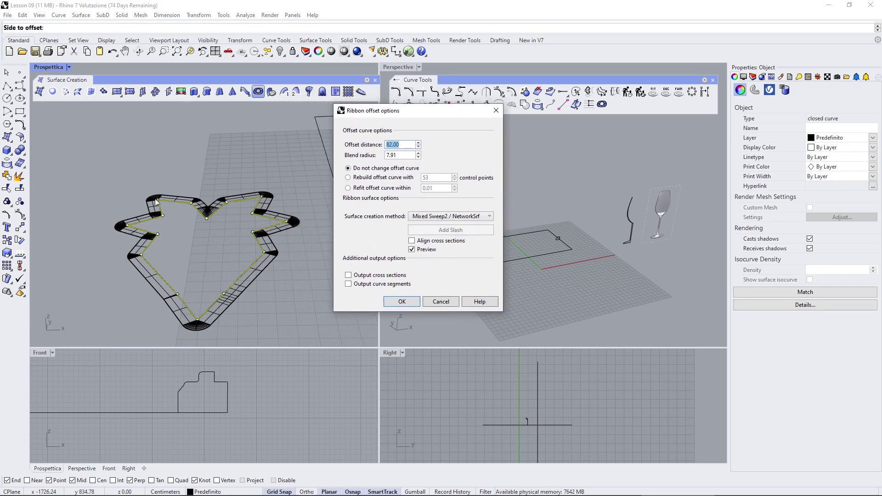
click(427, 217)
click(411, 224)
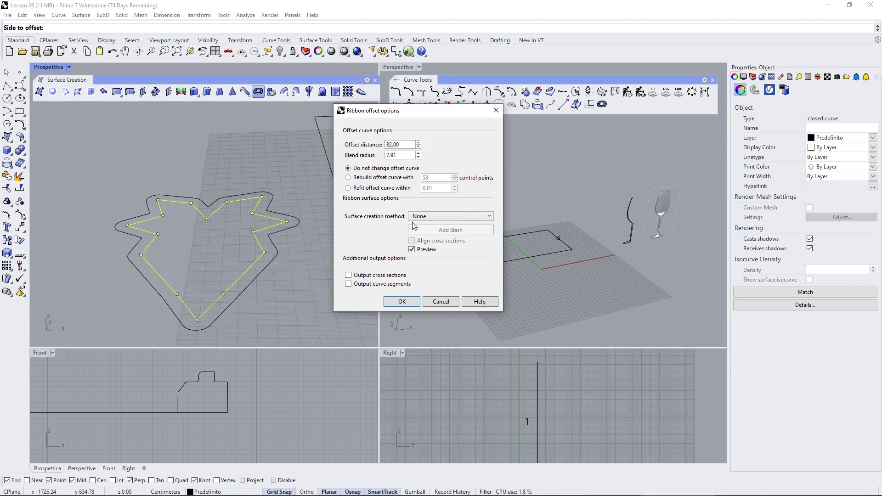
click(416, 218)
click(425, 240)
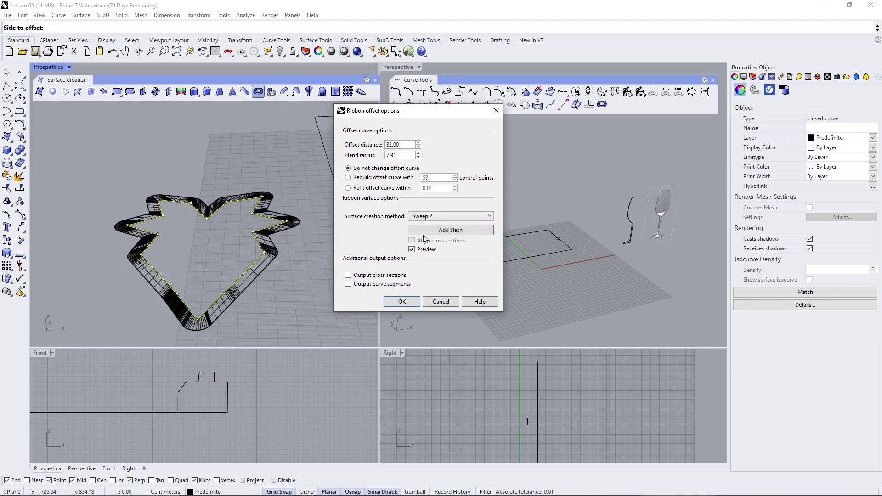
click(427, 218)
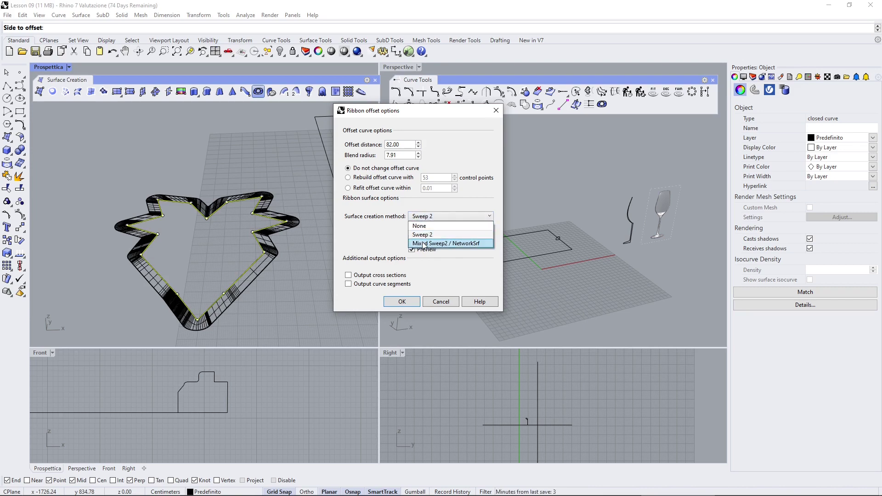
click(423, 244)
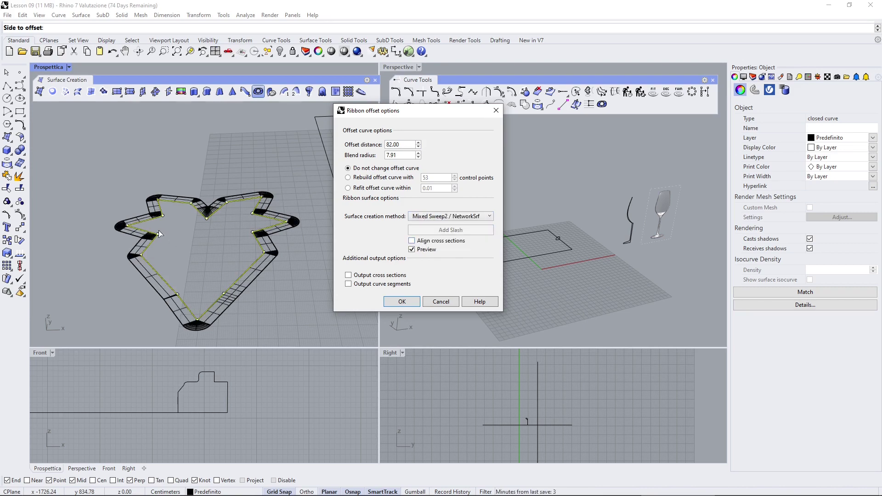
click(471, 222)
click(458, 226)
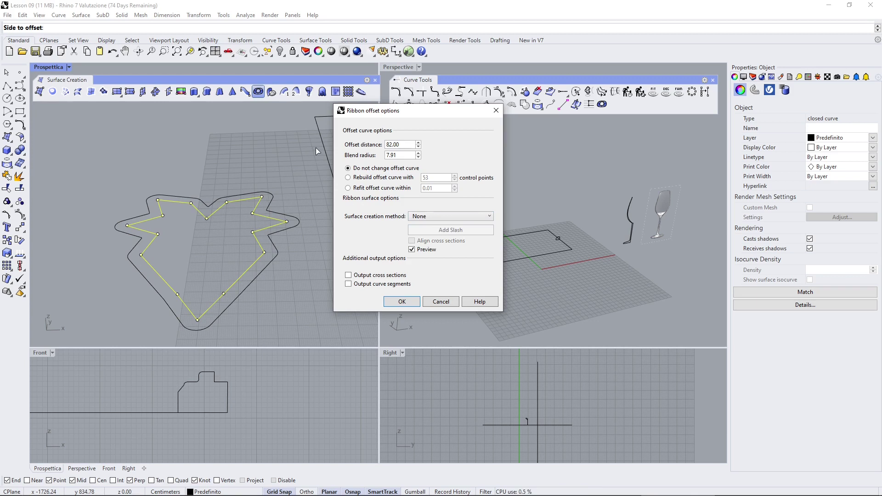
Set the ribbon's blend radius to 6.71 and offset distance to 67.
click(418, 157)
click(418, 157)
click(419, 153)
click(418, 147)
click(418, 147)
click(418, 148)
click(418, 147)
click(418, 147)
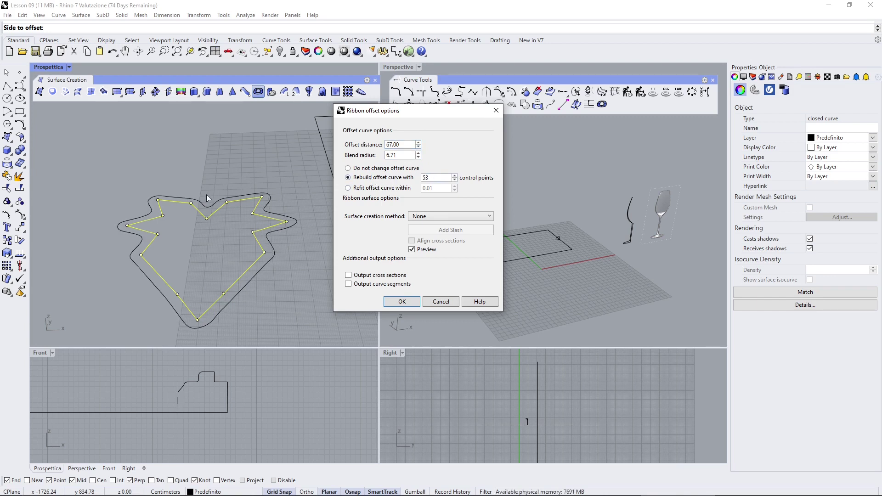
Rebuild the offset curve with 32 control points and inspect the preview.
click(455, 181)
right_drag(285, 223, 209, 141)
click(454, 178)
text(32)
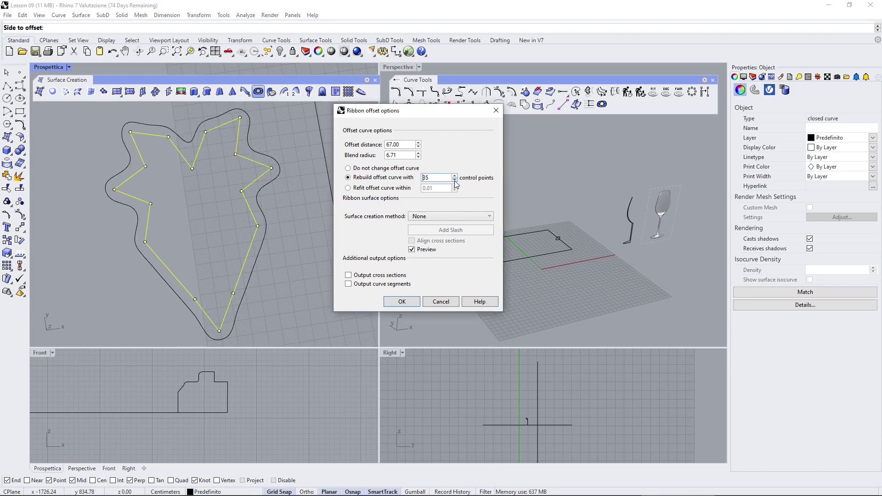
right_drag(239, 227, 225, 199)
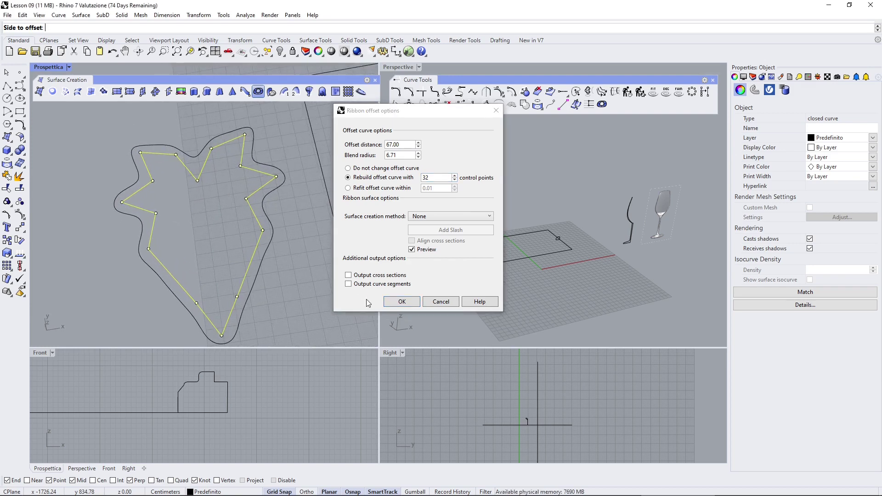
Create the offset curve and build a PlanarSrf between it and the star.
click(402, 302)
right_drag(272, 259, 282, 290)
drag(246, 129, 96, 242)
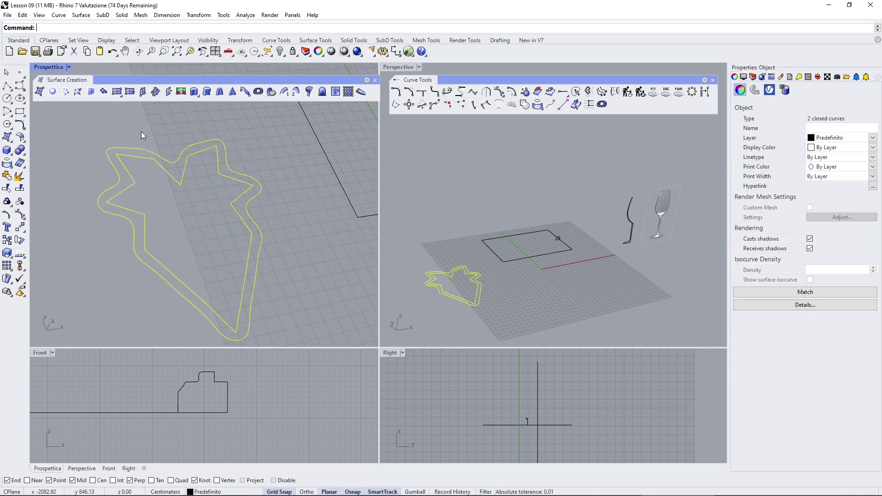
click(52, 91)
right_drag(224, 280, 204, 158)
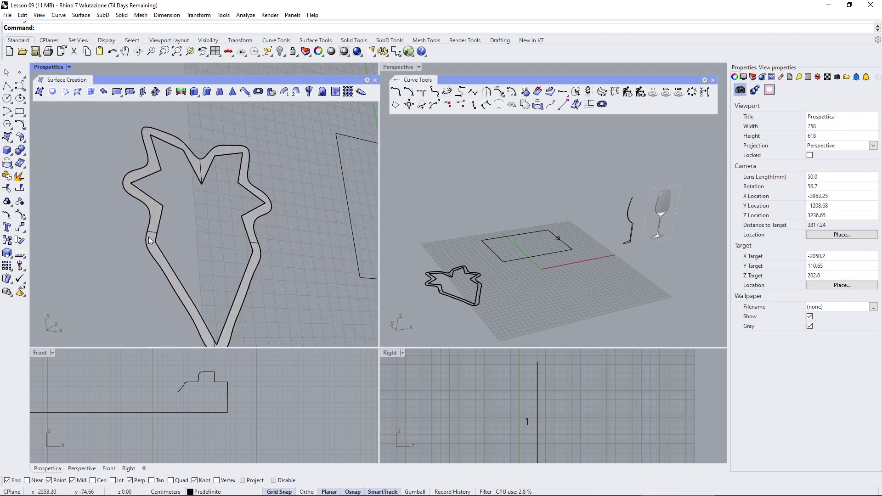
Delete the flat surface and the outer offset curve, keeping only the star.
right_drag(250, 242, 232, 171)
click(220, 160)
key(Return)
key(Delete)
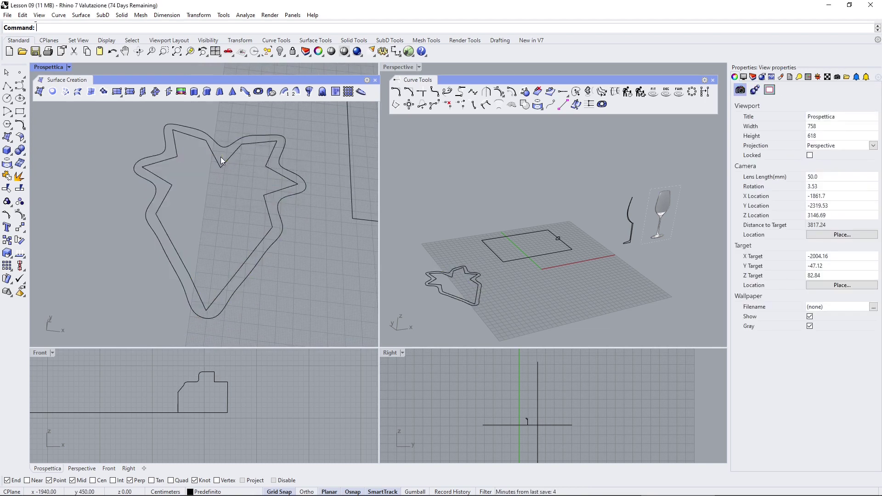
click(223, 148)
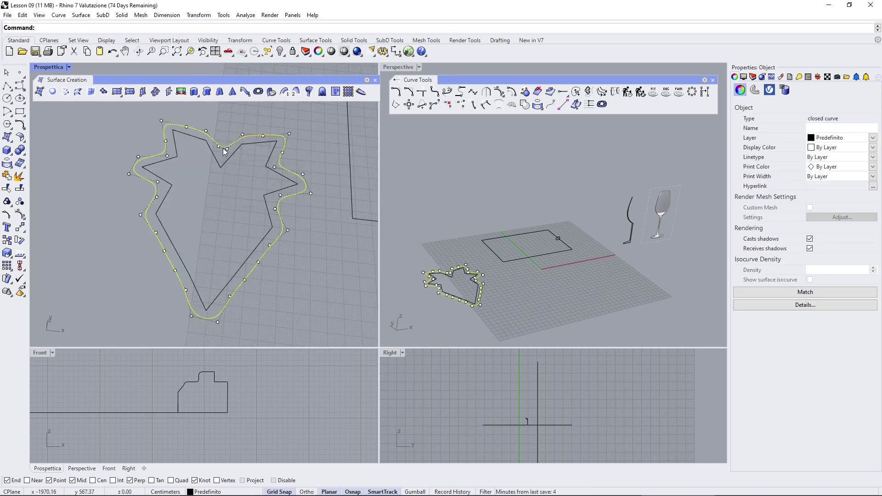
key(Delete)
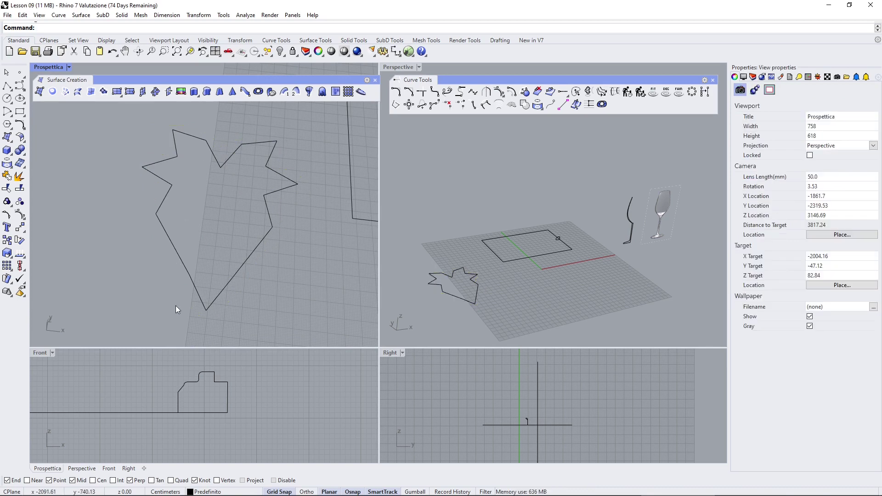
right_drag(175, 305, 212, 342)
Frame the star outline in the front view and turn on its control points.
click(468, 298)
scroll(202, 385, down, 4)
right_drag(233, 393, 171, 403)
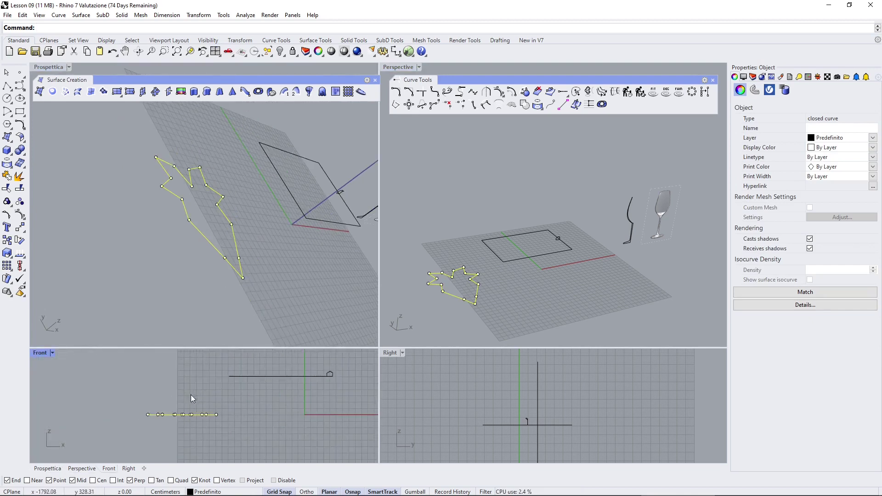
scroll(191, 396, up, 3)
drag(94, 371, 229, 397)
right_drag(211, 404, 227, 415)
key(Escape)
key(Escape)
click(185, 398)
key(F10)
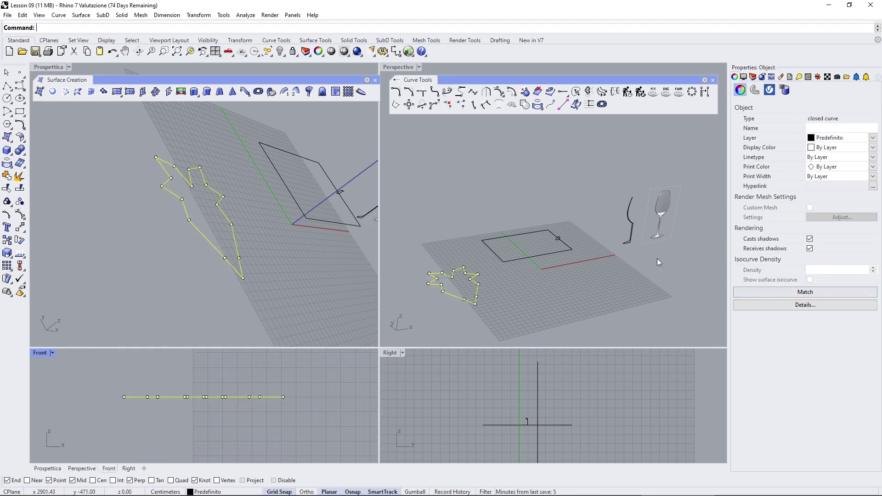
Window-select four star control points in the Right view and lift them upward.
scroll(469, 423, up, 3)
scroll(510, 429, down, 2)
scroll(510, 429, down, 1)
click(511, 445)
drag(511, 445, 528, 438)
drag(523, 400, 508, 383)
Hide the control points and reselect the raised star outline in perspective.
right_drag(479, 218, 462, 282)
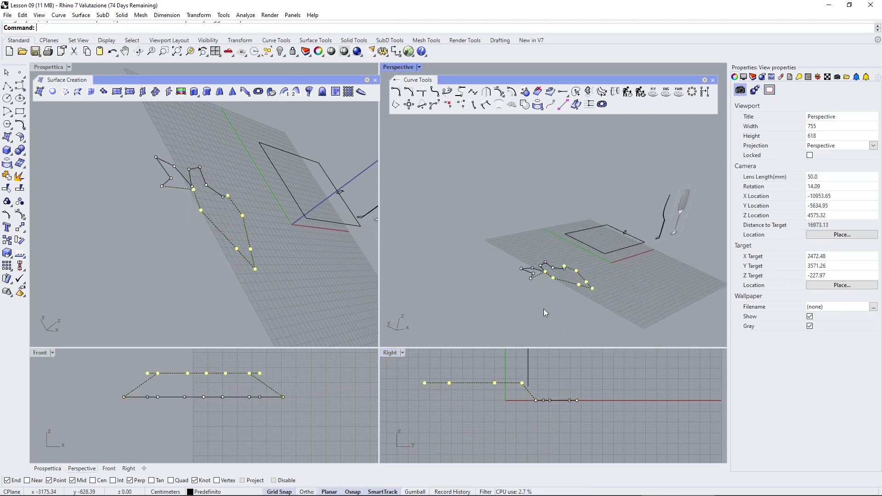
key(Escape)
scroll(553, 287, up, 5)
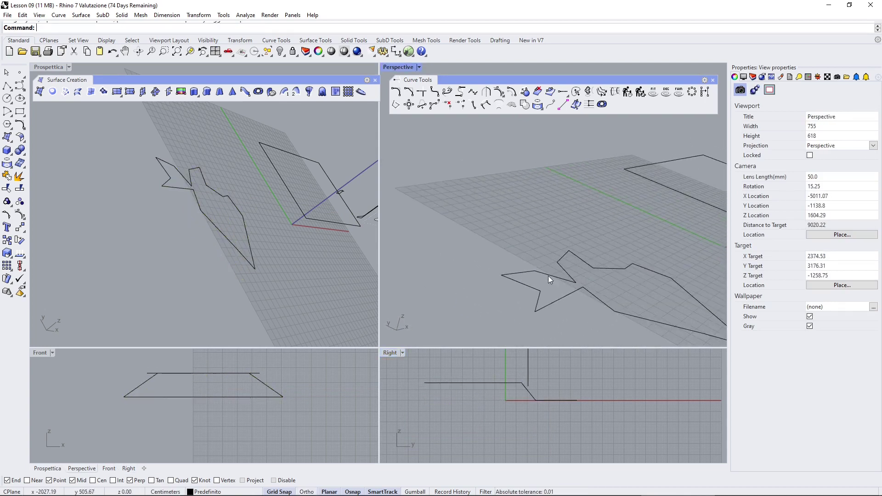
right_drag(550, 279, 529, 285)
click(512, 288)
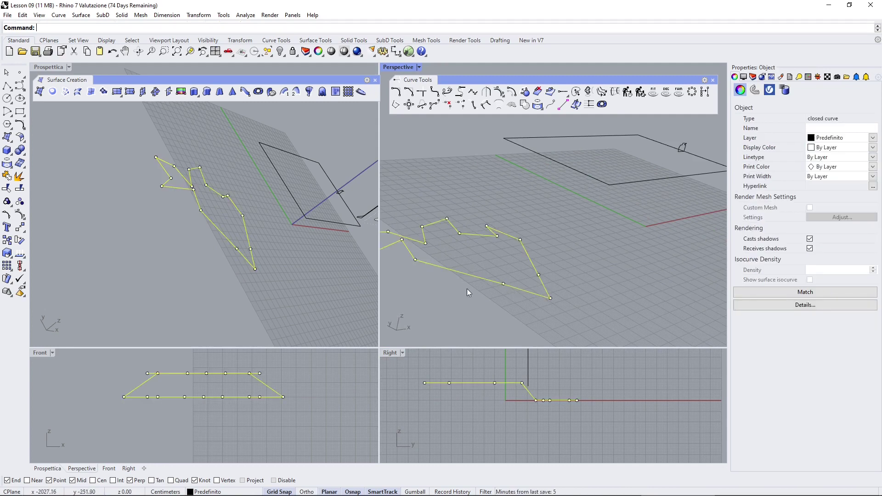
right_drag(209, 213, 285, 171)
Create an outward ribbon offset curve around the raised star with default settings.
click(259, 92)
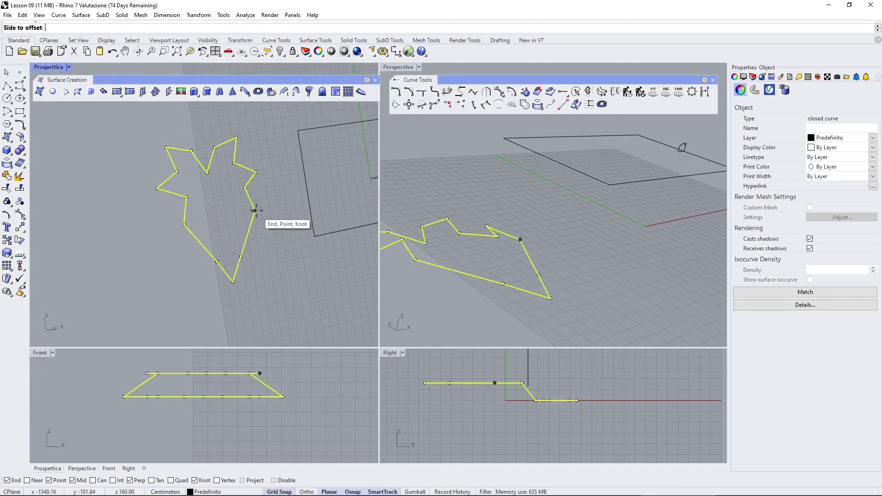
click(174, 275)
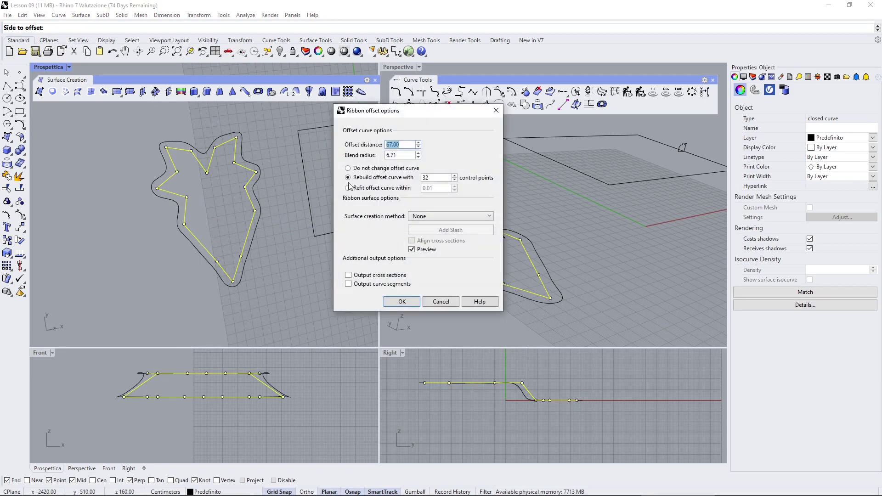
click(402, 302)
right_drag(197, 216, 203, 137)
Inspect the star and offset curves from low oblique angles and select the offset curve.
click(217, 135)
drag(216, 135, 169, 183)
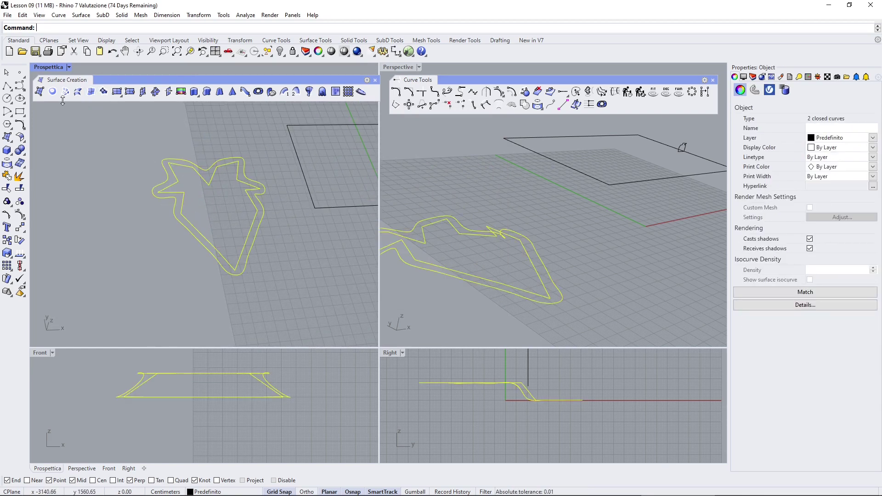
click(101, 167)
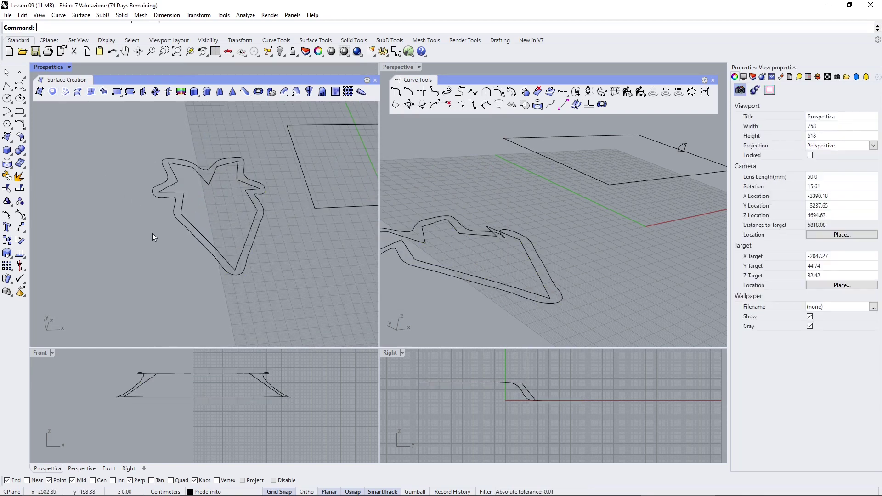
right_drag(153, 233, 230, 197)
right_drag(288, 109, 197, 214)
click(177, 203)
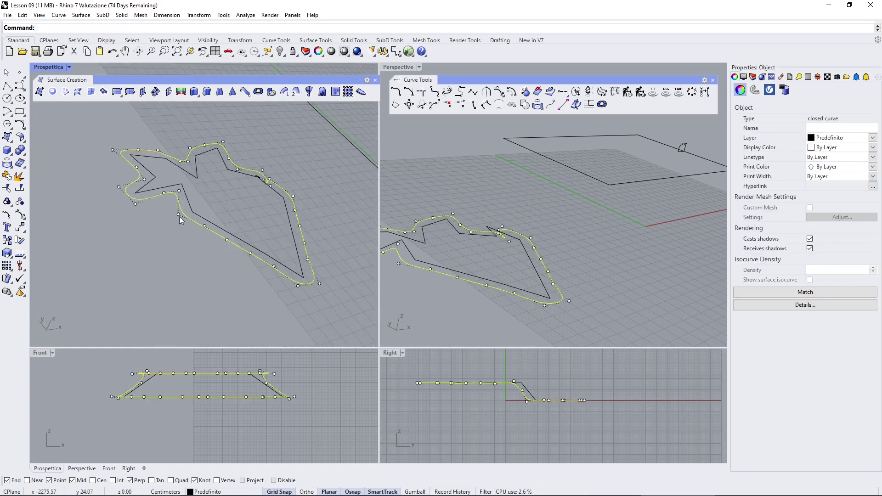
Delete the offset curve and rerun Ribbon on the star's outer side.
key(Delete)
click(207, 222)
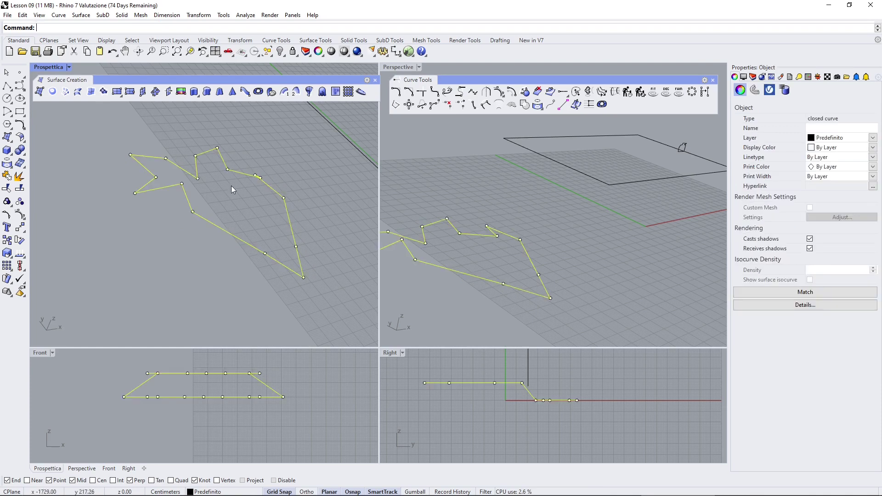
click(258, 91)
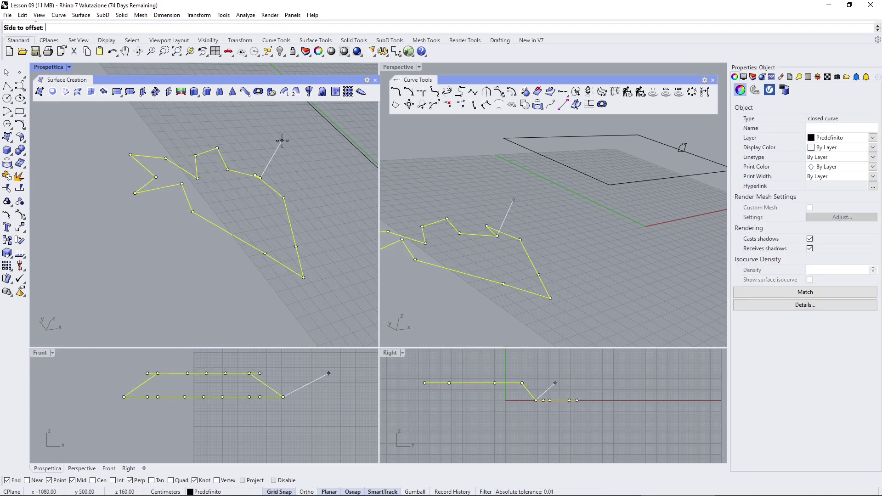
click(283, 139)
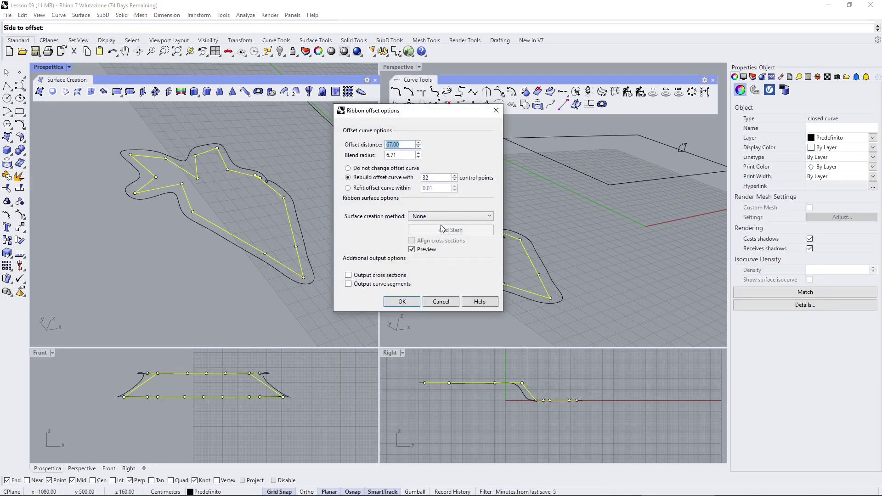
Build the ribbon surface with Mixed Sweep2 / NetworkSrf and orbit to inspect it.
click(427, 217)
click(424, 240)
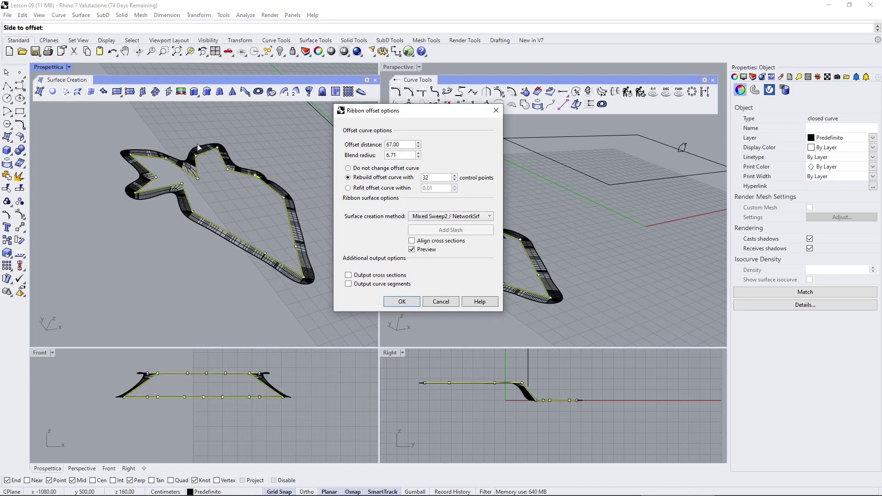
click(402, 303)
right_drag(86, 259, 266, 247)
scroll(267, 246, up, 5)
mouse_move(226, 205)
right_down()
mouse_move(244, 224)
mouse_move(222, 214)
right_up()
Orbit the perspective view down onto the rectangle curve.
click(221, 214)
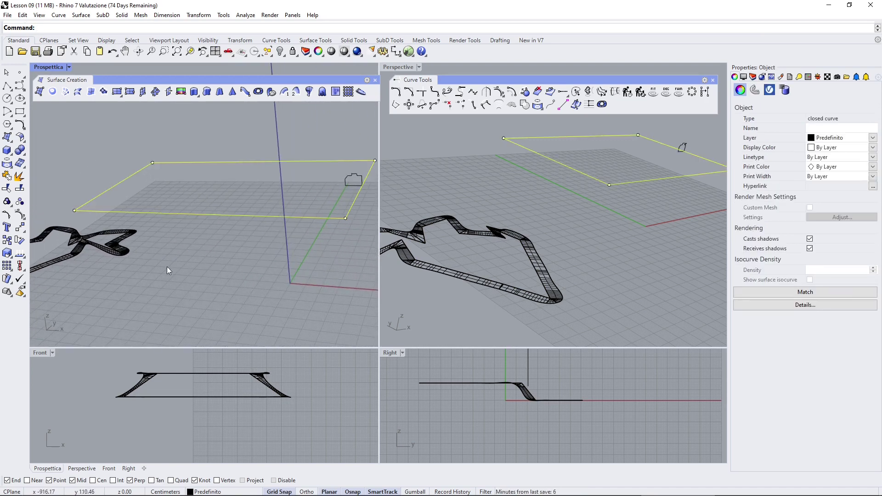
click(156, 285)
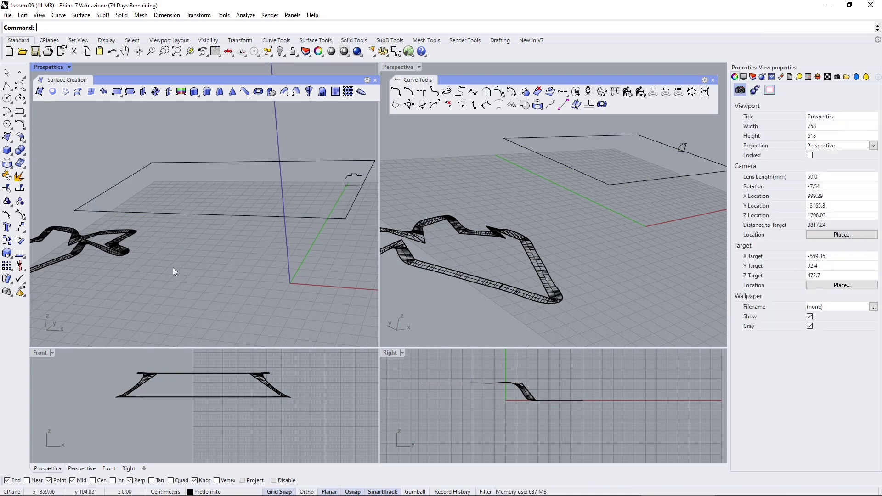
right_drag(172, 269, 229, 178)
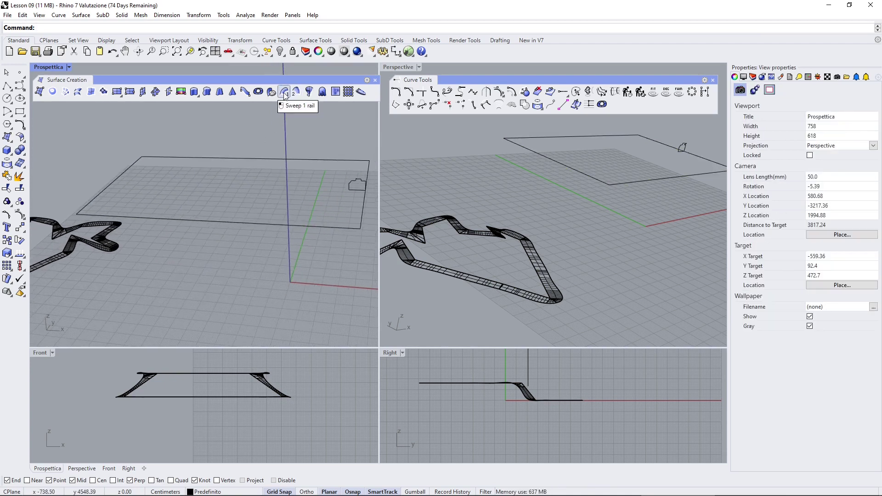
mouse_move(230, 223)
right_down()
mouse_move(230, 166)
mouse_move(245, 215)
right_up()
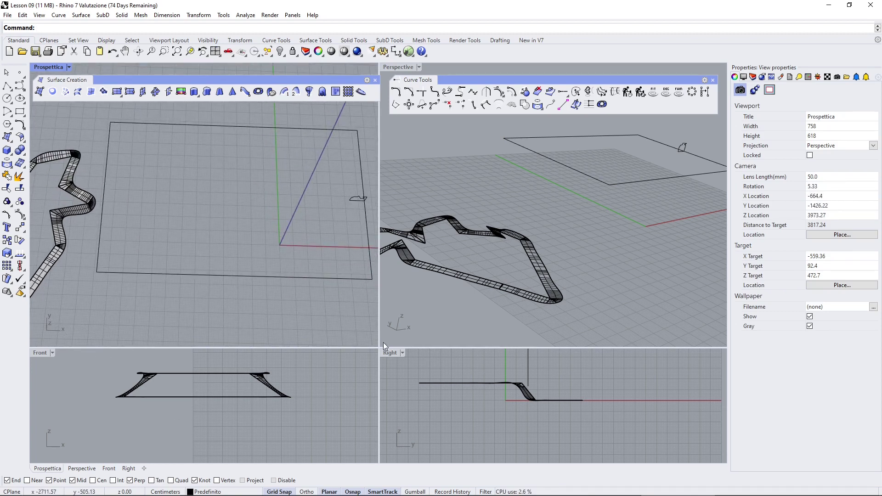
Switch the Prospettica viewport to Top and frame the ribbon star and rectangle.
click(70, 67)
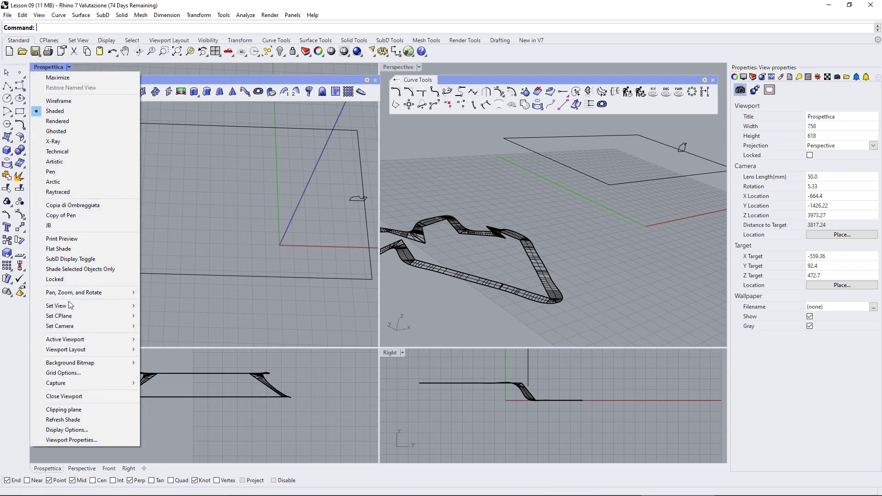
mouse_move(104, 305)
click(184, 316)
scroll(182, 219, down, 2)
click(203, 142)
right_drag(269, 237, 252, 226)
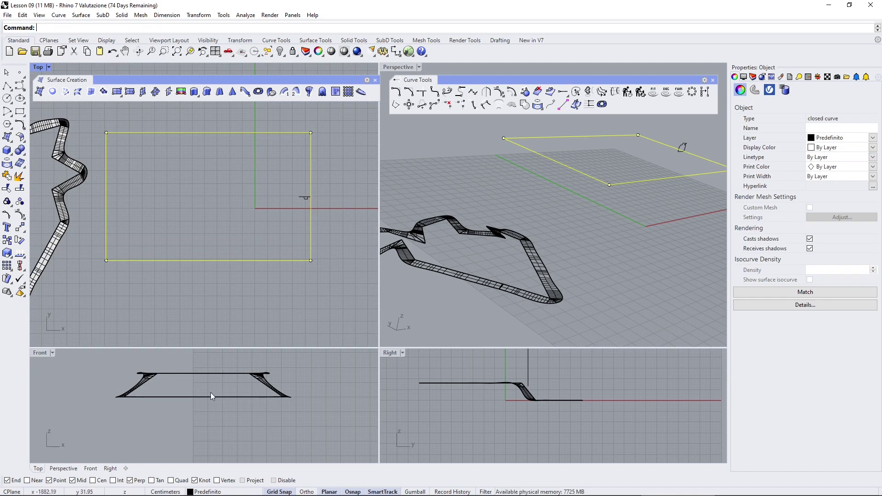
scroll(242, 239, down, 3)
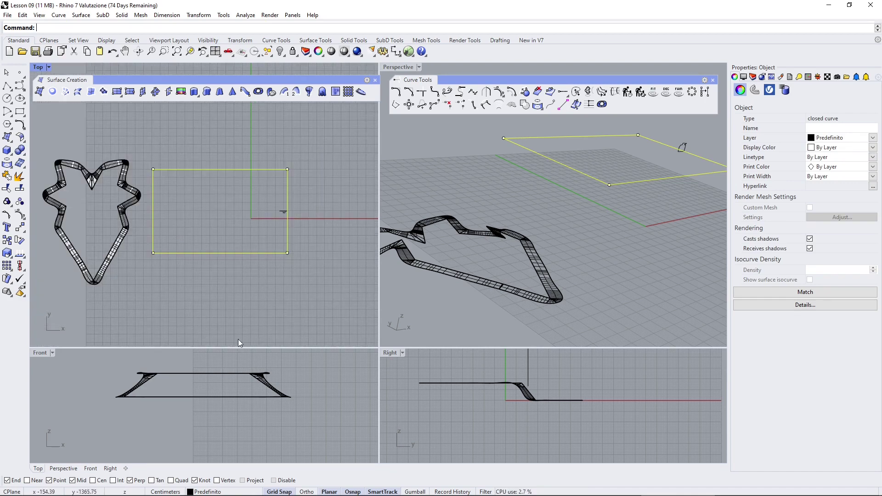
scroll(234, 383, down, 3)
Zoom the Right and Front views in on the stepped profile curve.
click(231, 298)
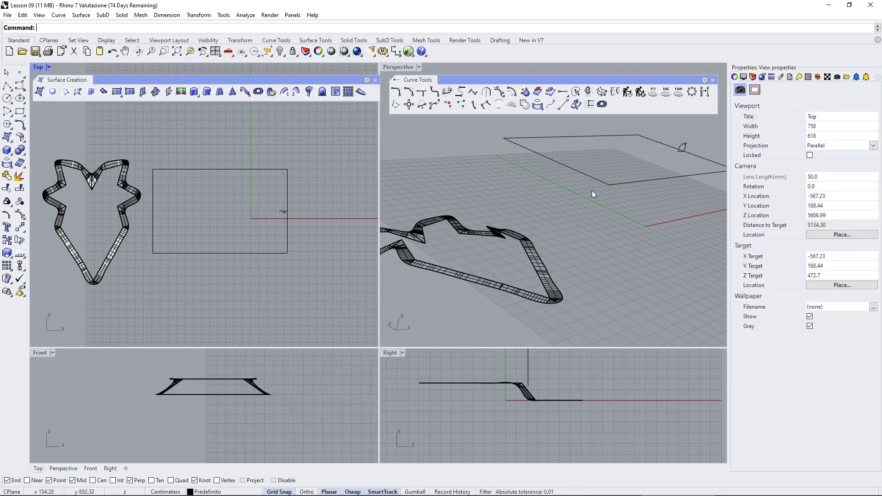
scroll(449, 441, up, 8)
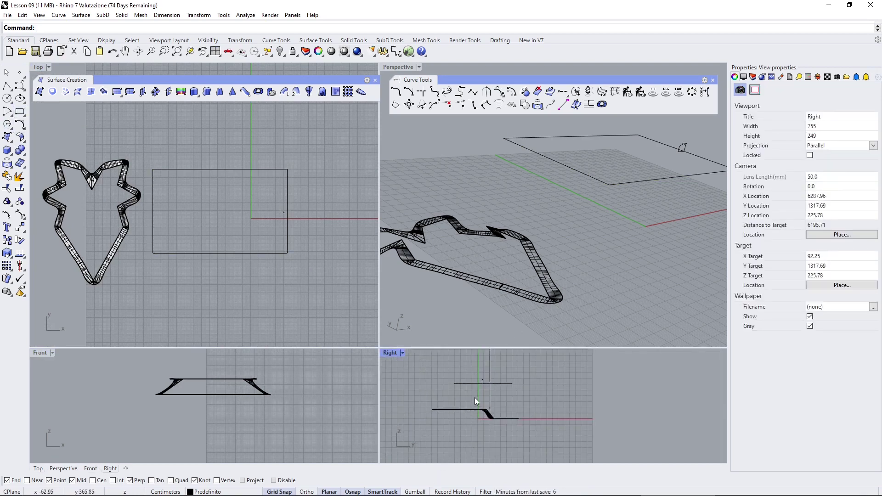
scroll(487, 372, up, 3)
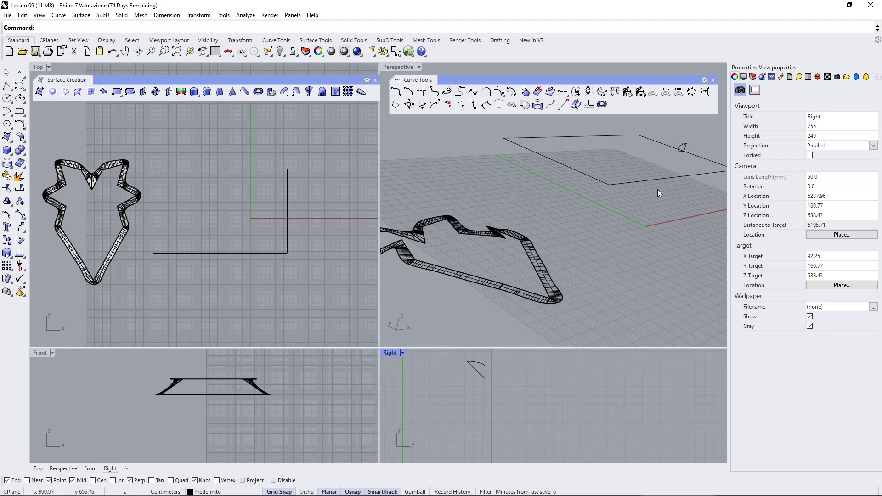
click(683, 146)
scroll(652, 228, up, 8)
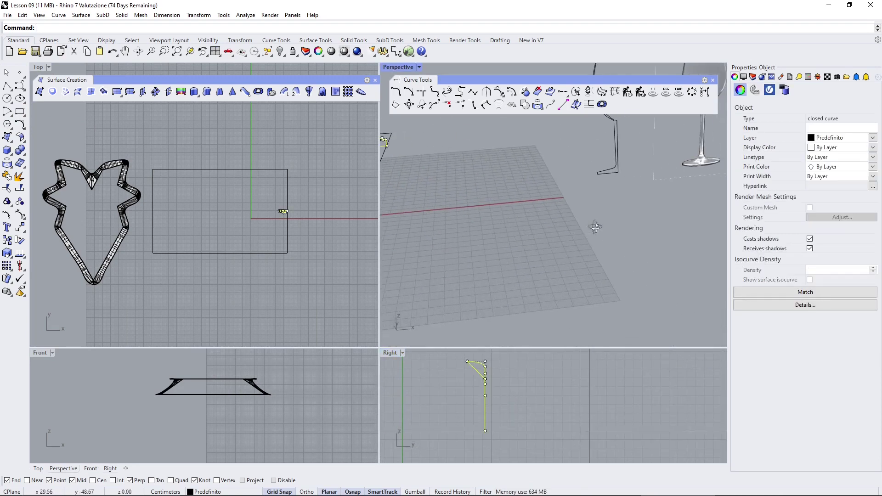
scroll(469, 230, down, 8)
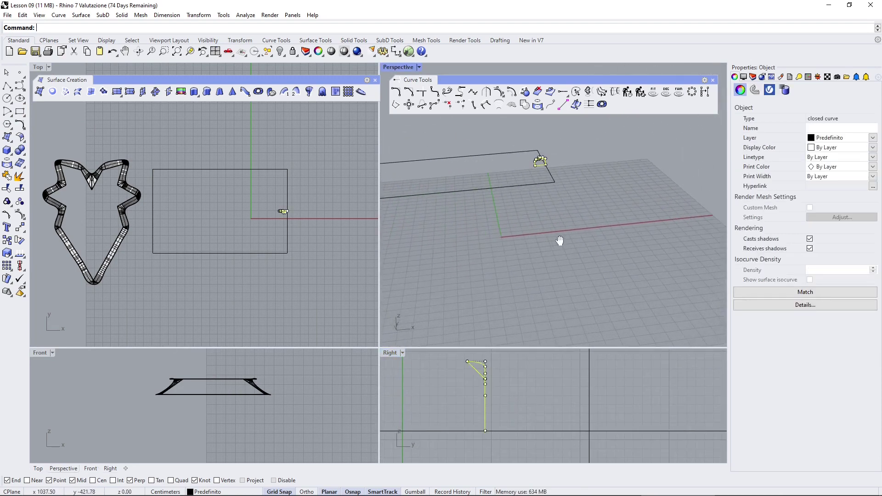
scroll(151, 418, down, 5)
scroll(217, 394, up, 5)
Centre the profile in Front and enlarge the Front and Right viewports with the splitter.
click(216, 390)
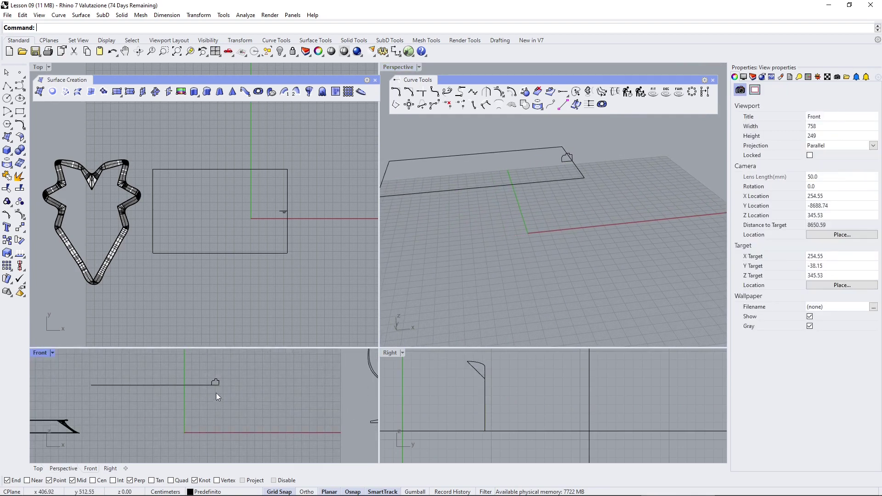
scroll(215, 380, up, 5)
click(243, 359)
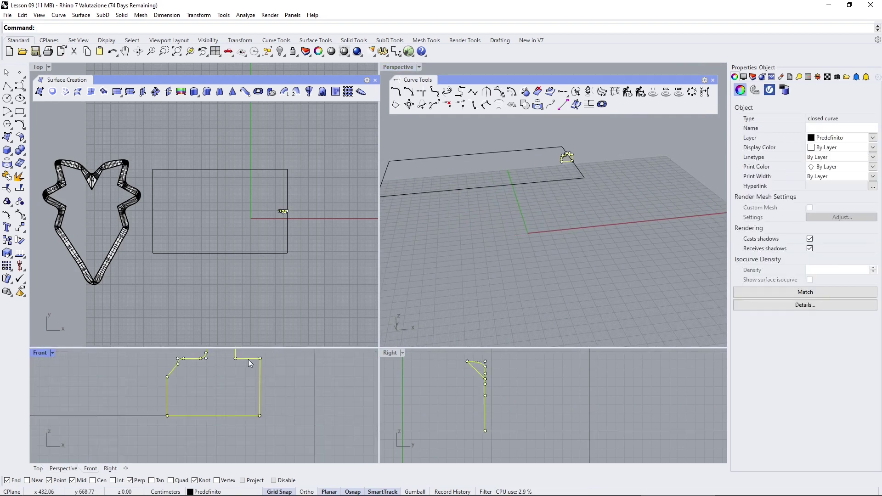
right_drag(204, 394, 232, 421)
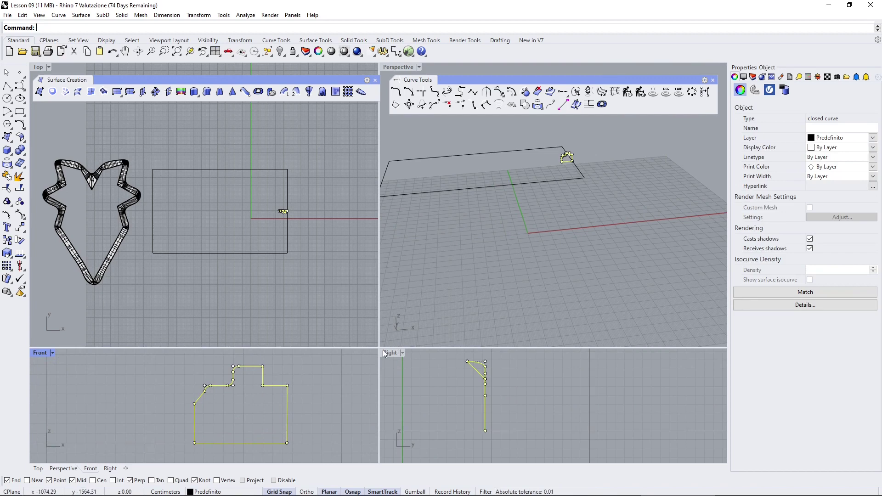
drag(378, 351, 395, 274)
click(235, 355)
click(271, 302)
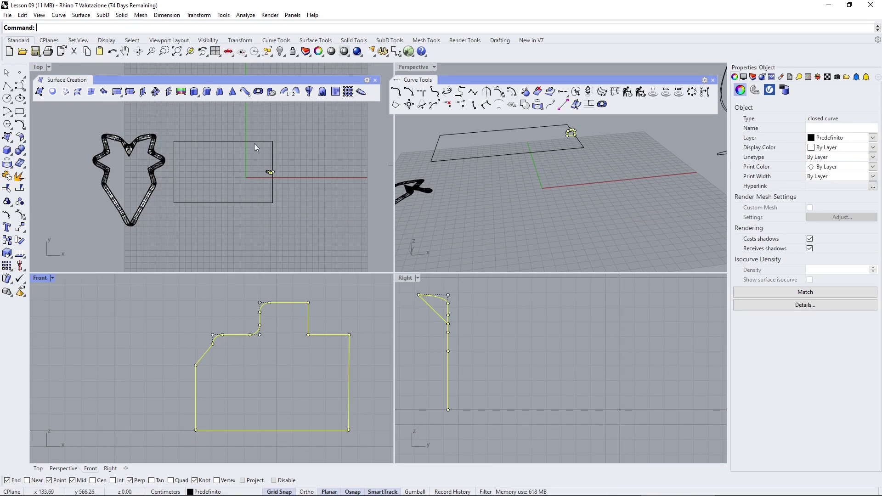
click(238, 145)
click(238, 141)
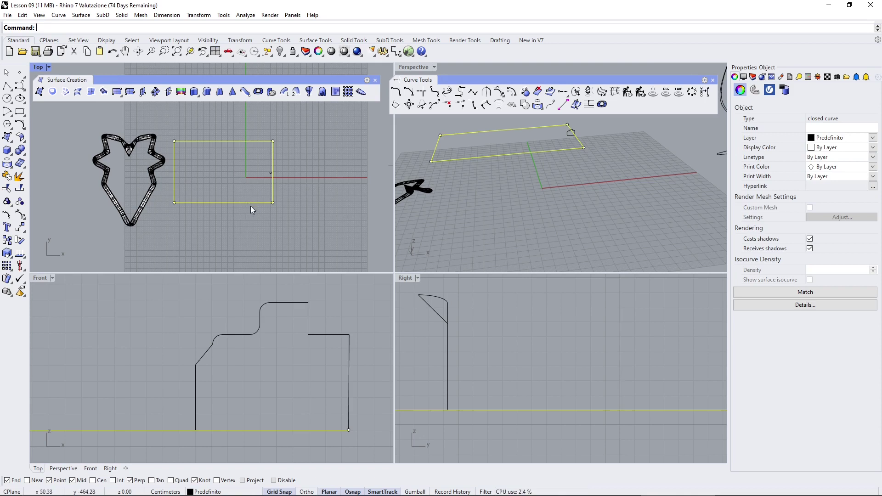
click(289, 303)
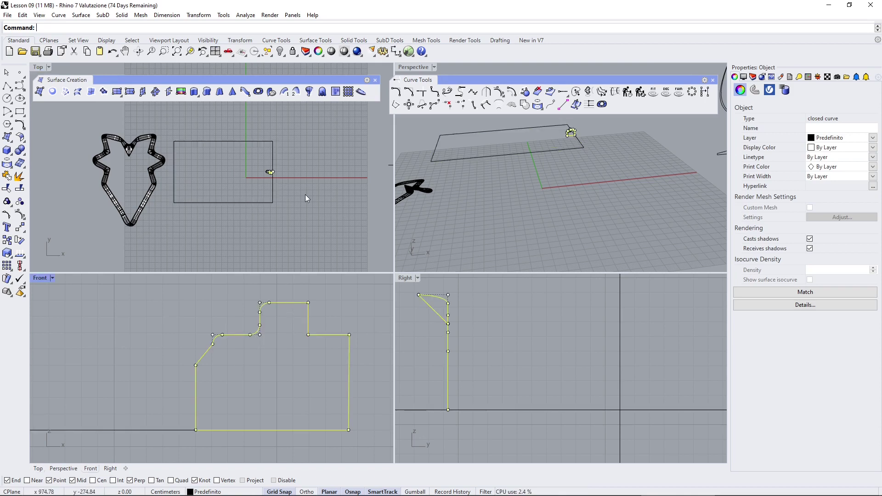
click(273, 157)
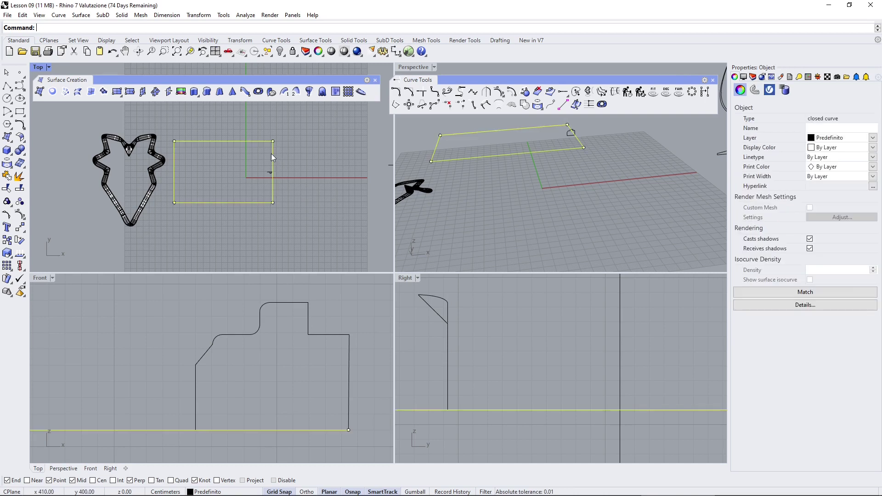
click(269, 122)
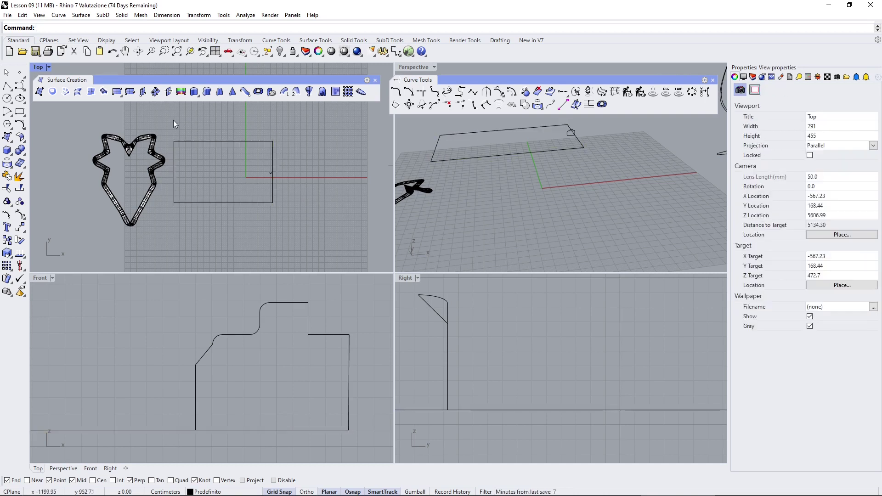
click(220, 142)
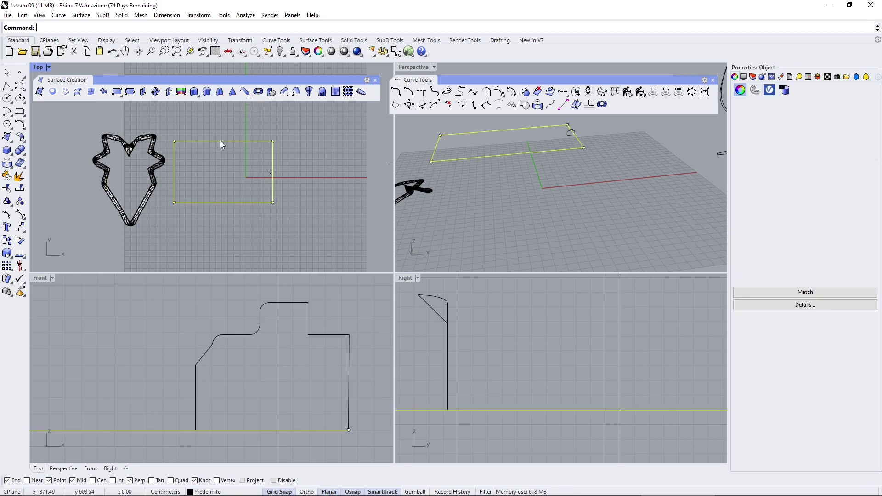
click(200, 362)
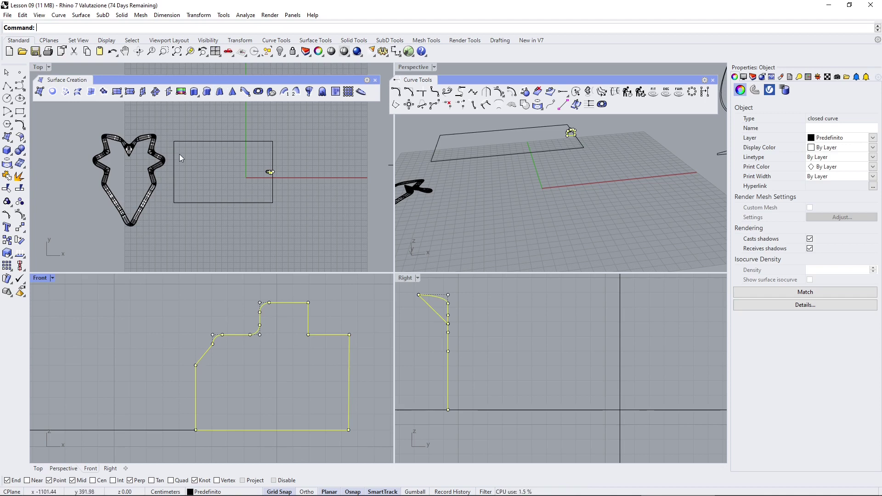
click(202, 316)
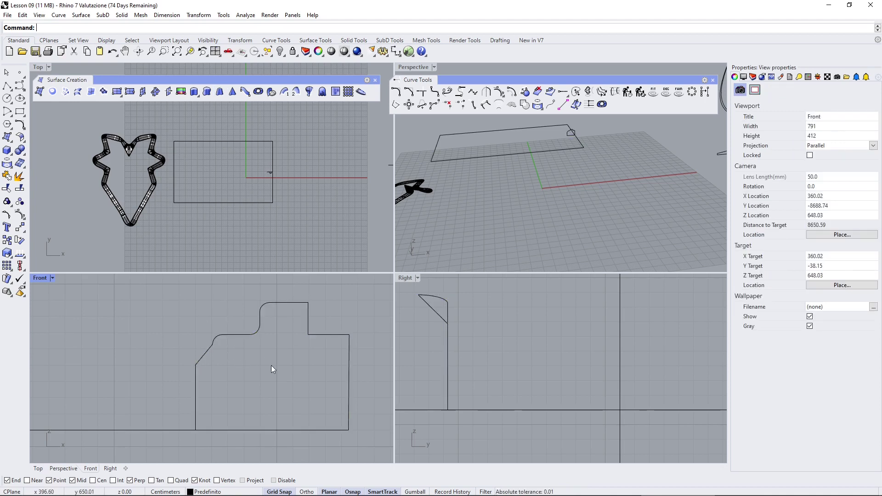
scroll(271, 366, down, 1)
click(264, 339)
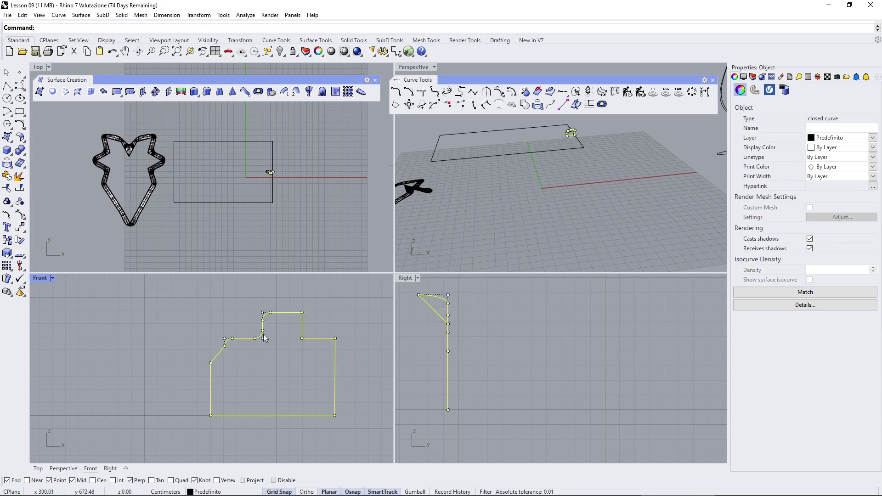
Delete the old profile curve and start a new Polyline.
key(Delete)
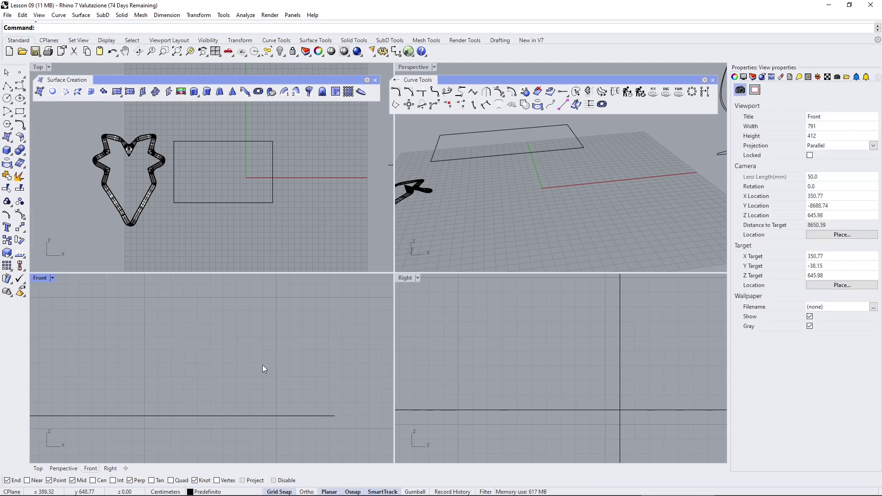
right_drag(264, 195, 265, 190)
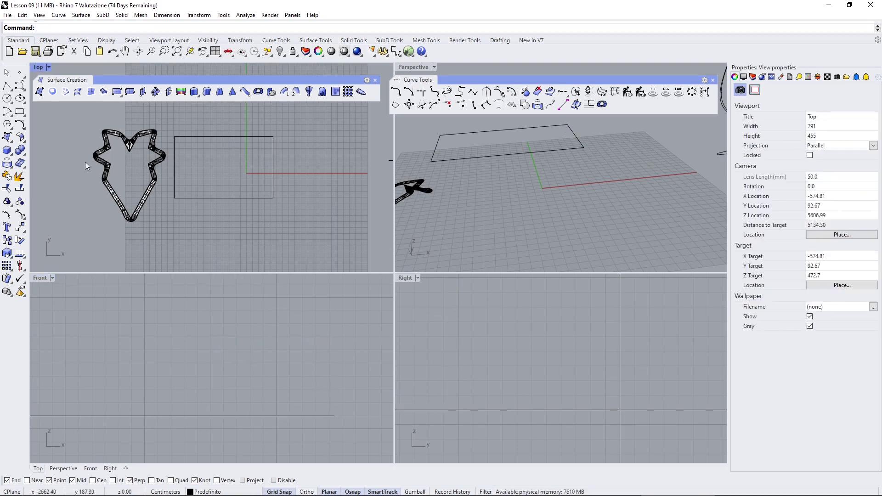
click(10, 90)
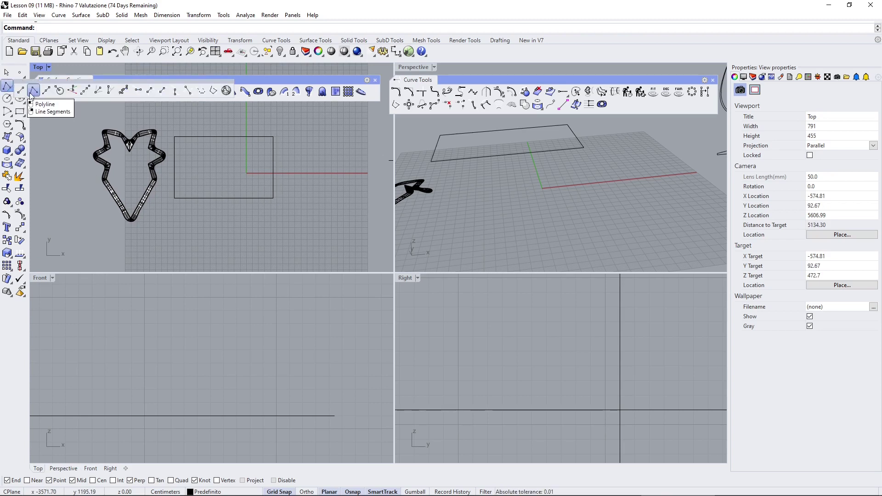
click(33, 92)
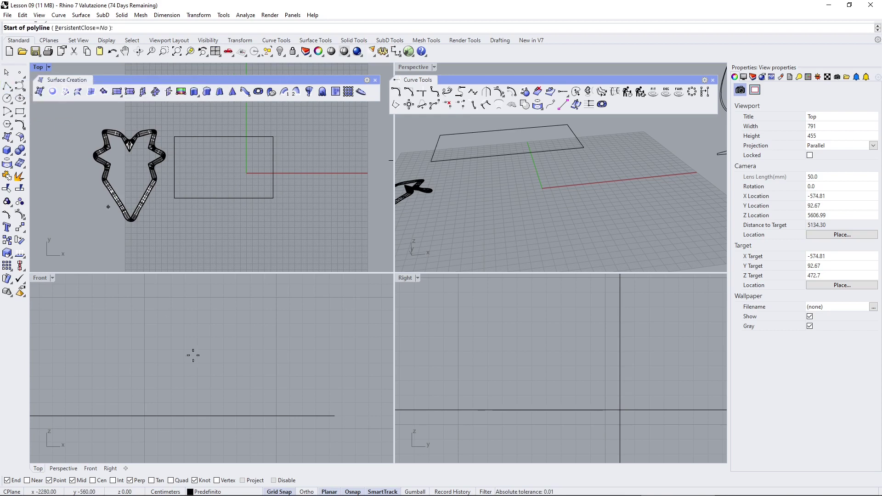
Draw a closed stepped profile from the rectangle's corner, 70 cm tall, and select it.
click(334, 416)
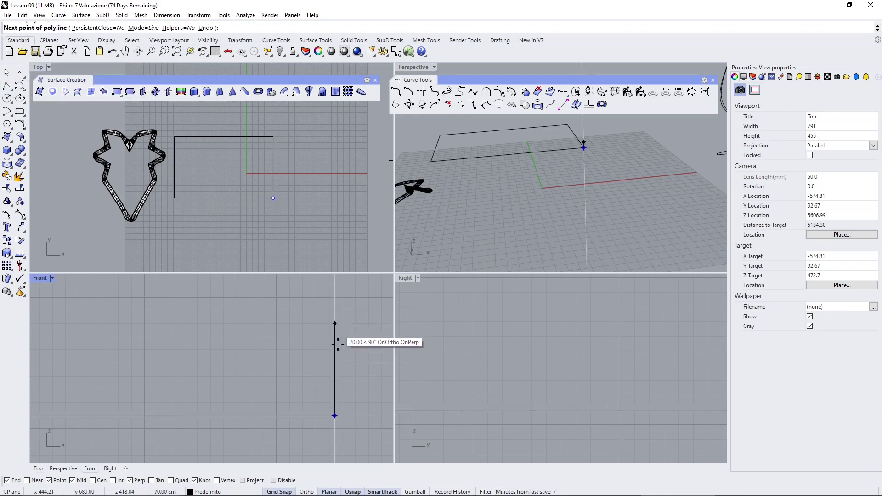
click(335, 337)
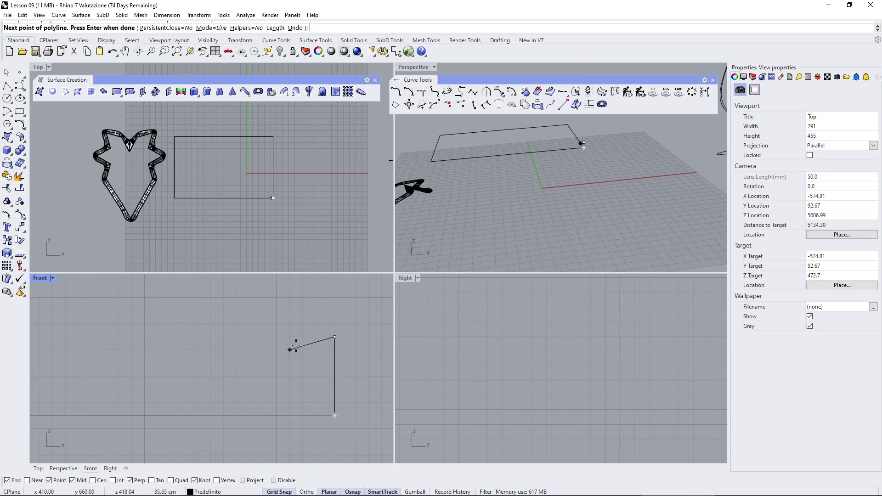
click(316, 337)
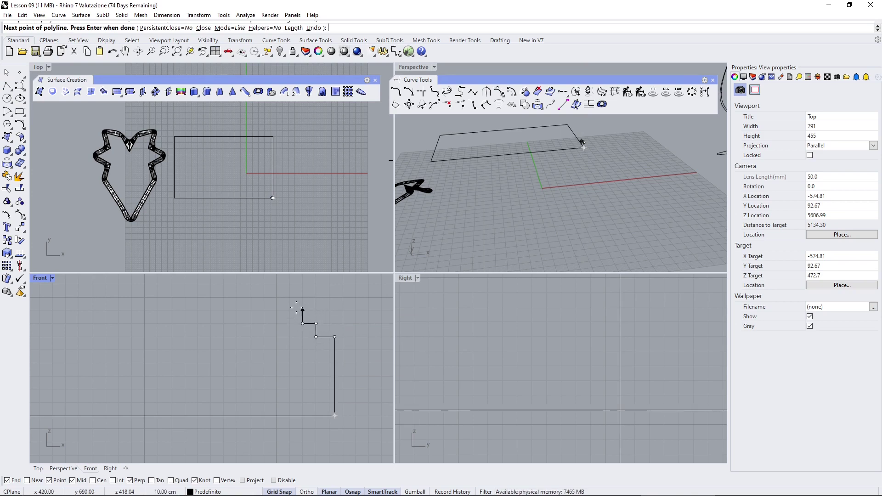
click(302, 297)
click(250, 298)
click(250, 324)
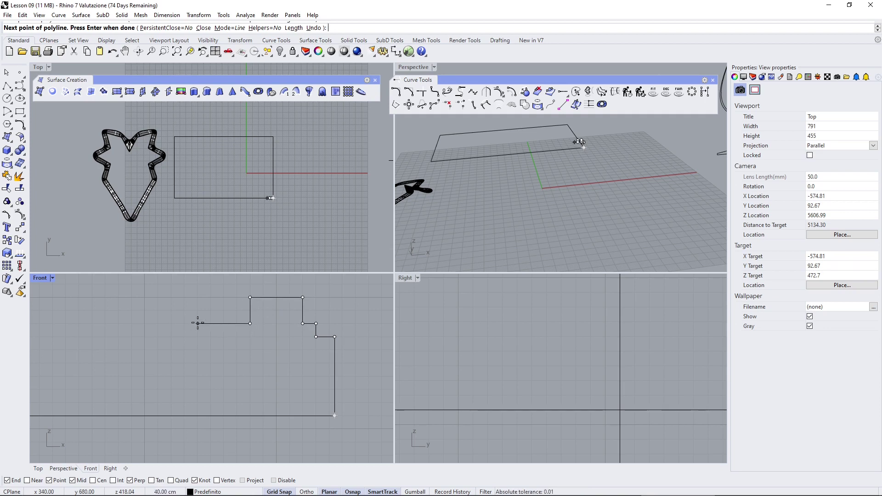
click(197, 323)
click(198, 363)
click(171, 363)
click(171, 416)
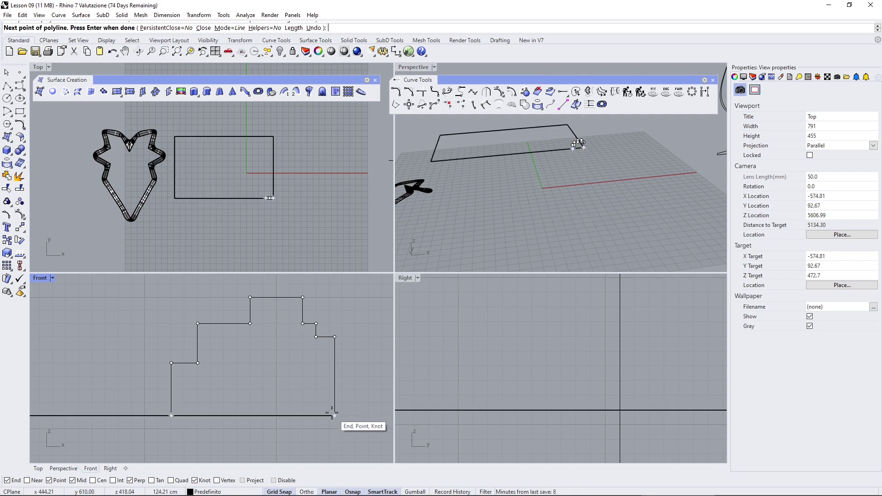
click(333, 414)
click(249, 309)
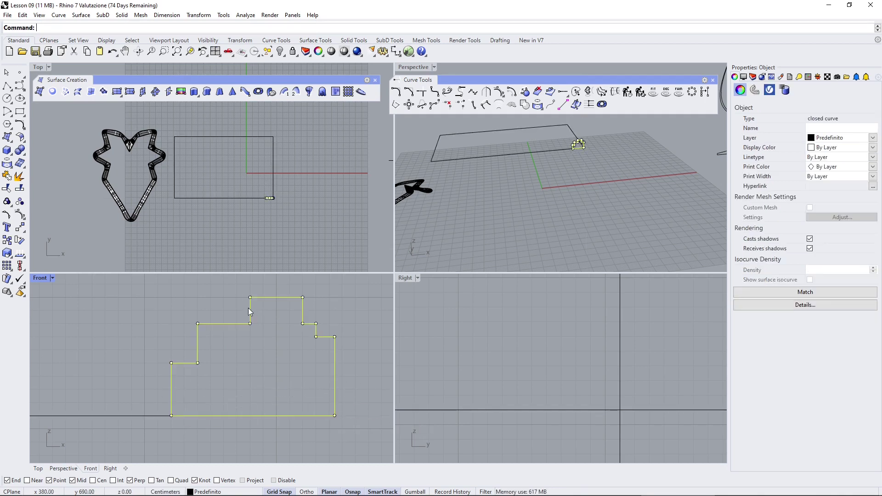
Zoom and pan the Right and Top views to show the rectangle's corner and profile.
scroll(476, 356, down, 5)
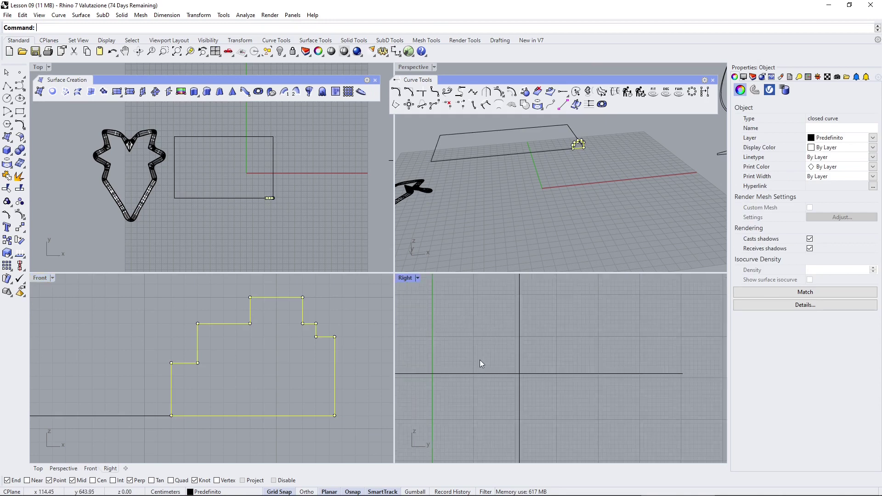
right_drag(473, 422, 491, 381)
scroll(486, 363, up, 10)
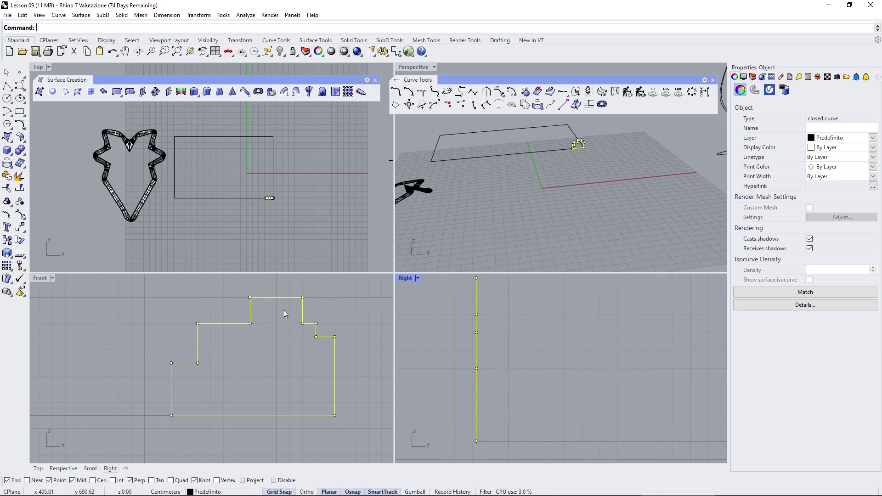
scroll(268, 195, up, 5)
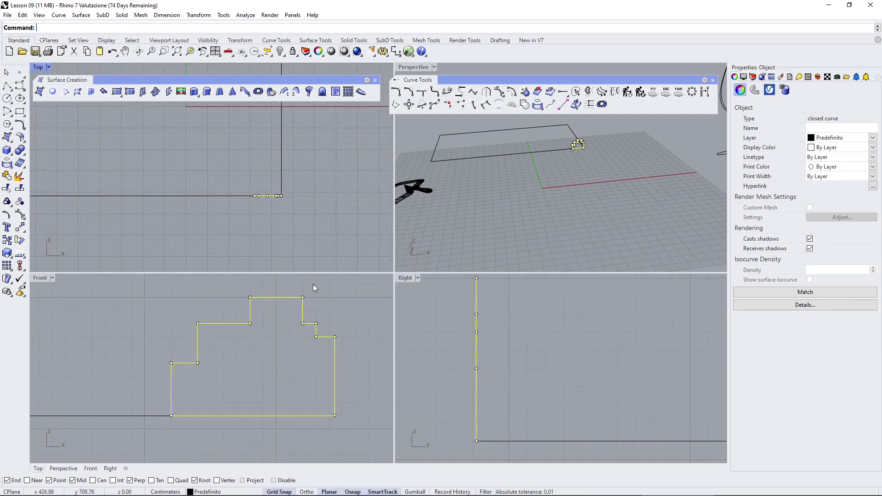
scroll(302, 178, down, 1)
right_drag(302, 178, 286, 241)
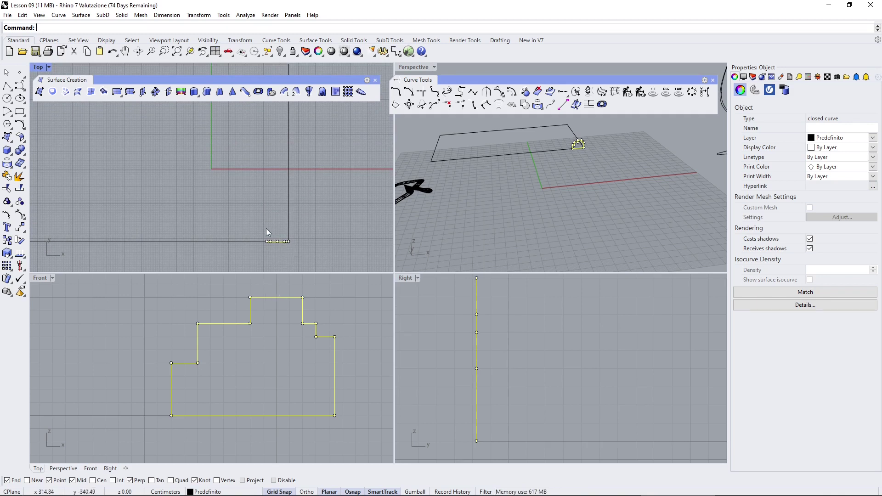
Check the rectangle and stepped profile selections, then turn on Record History.
click(257, 242)
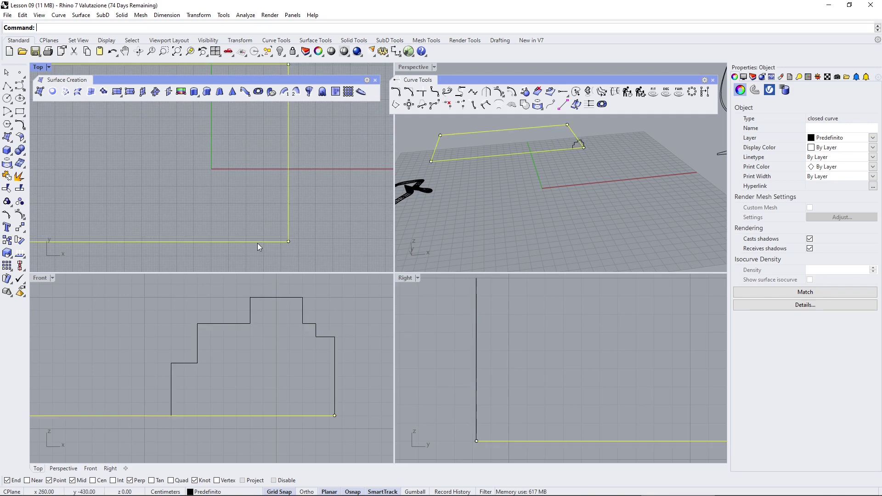
click(272, 298)
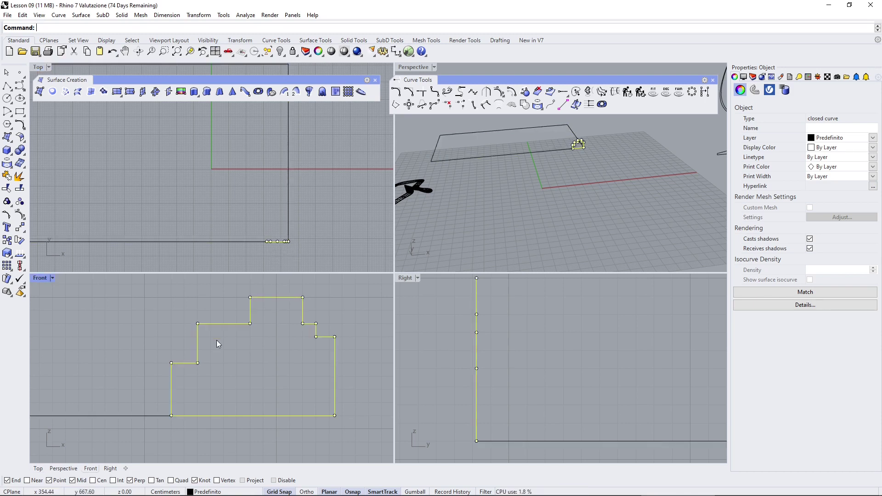
scroll(217, 340, down, 2)
click(130, 349)
scroll(230, 329, down, 2)
click(239, 331)
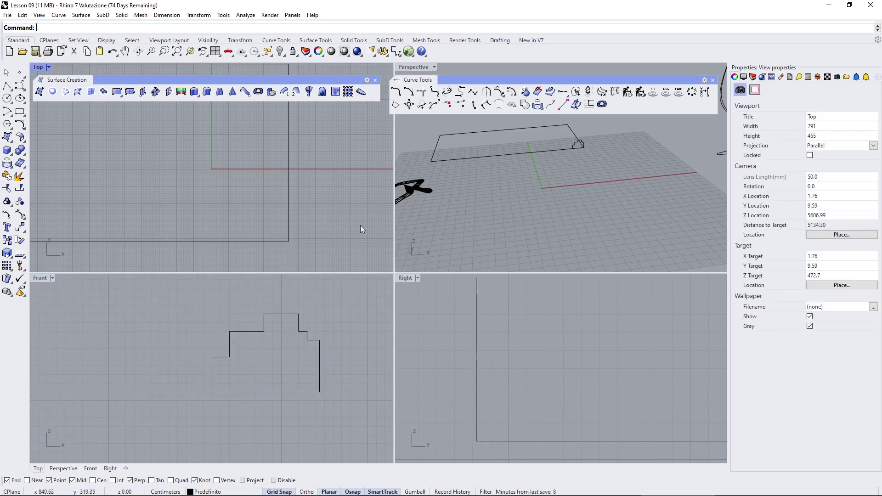
click(457, 492)
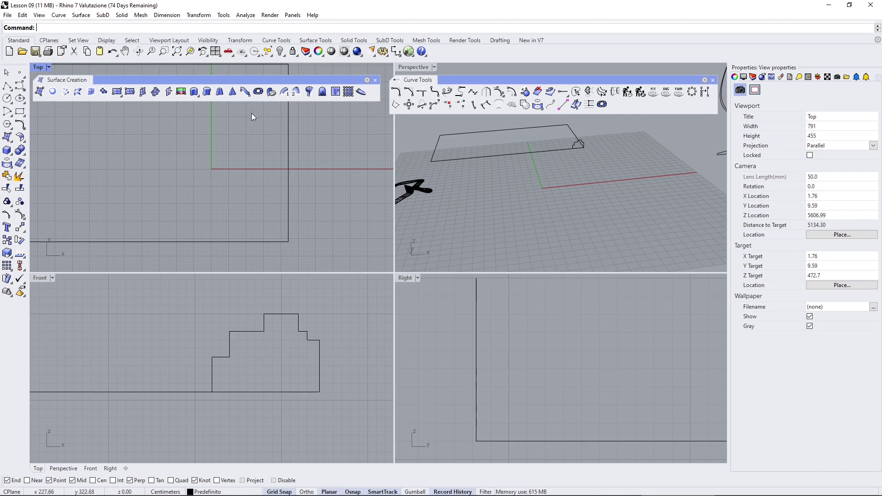
click(291, 94)
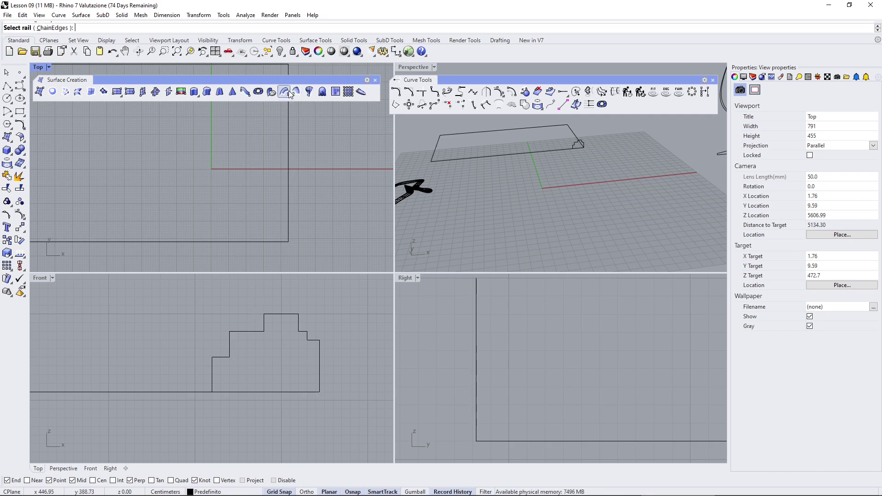
click(269, 241)
click(290, 266)
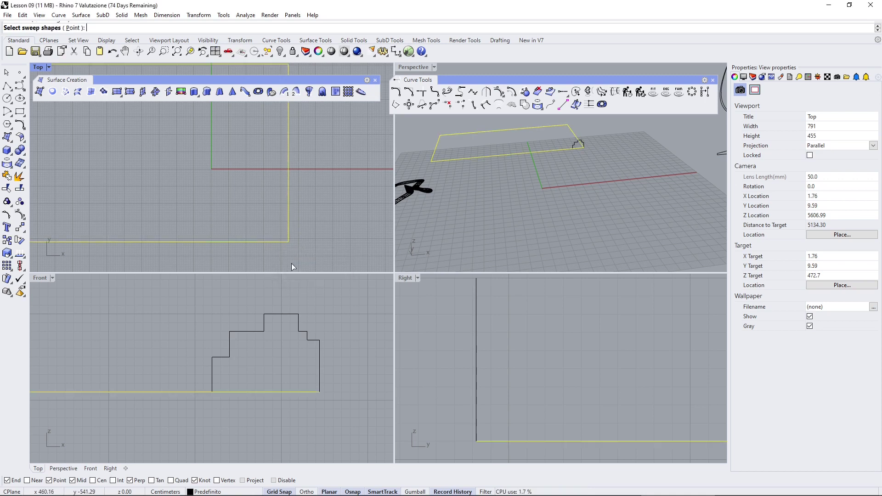
click(287, 315)
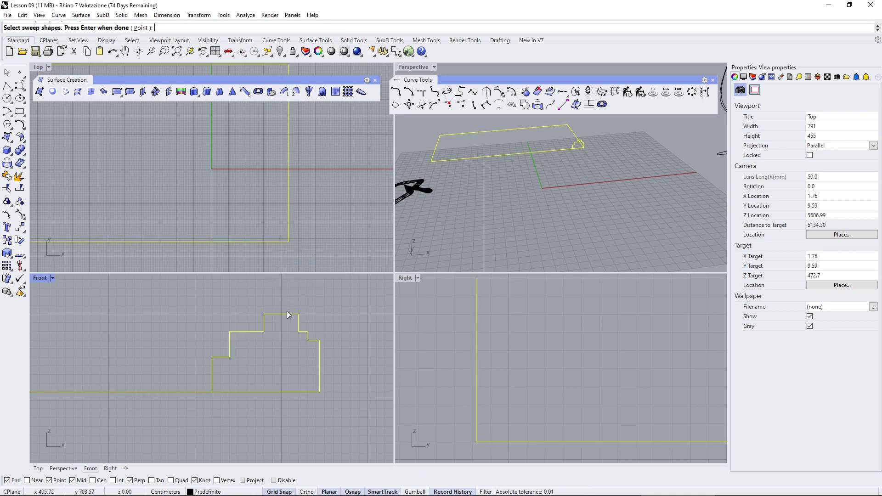
key(Return)
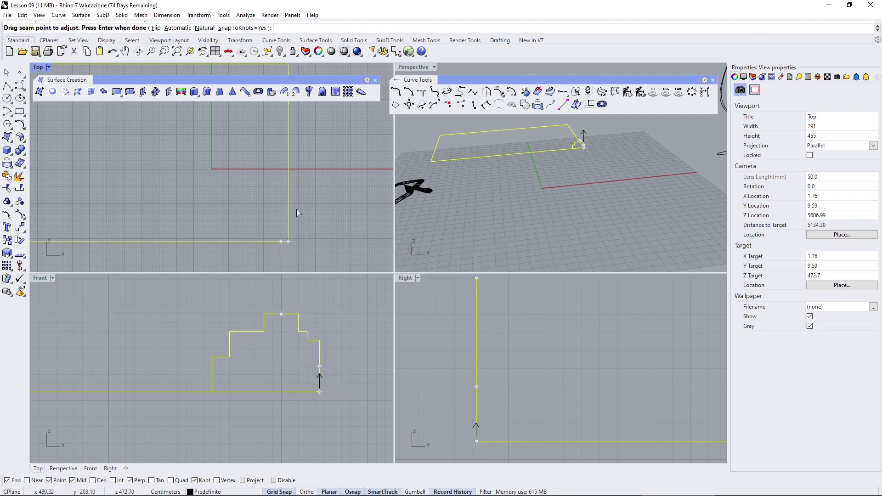
key(Return)
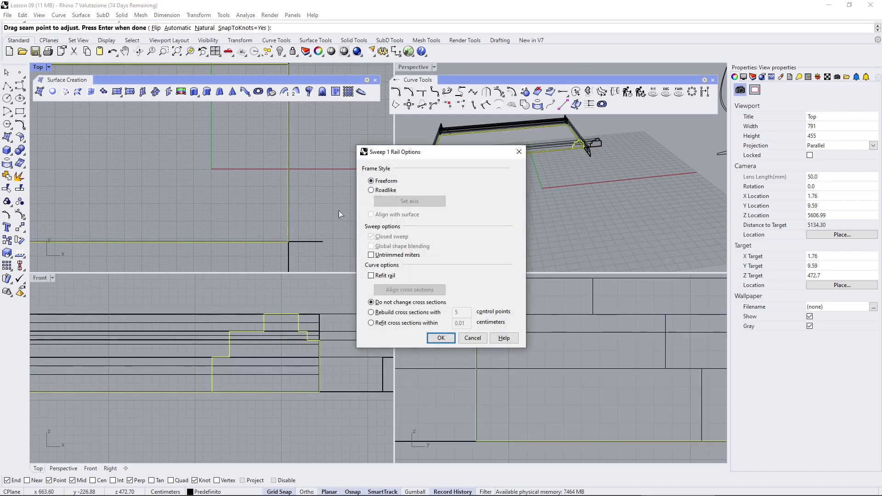
click(392, 192)
click(390, 182)
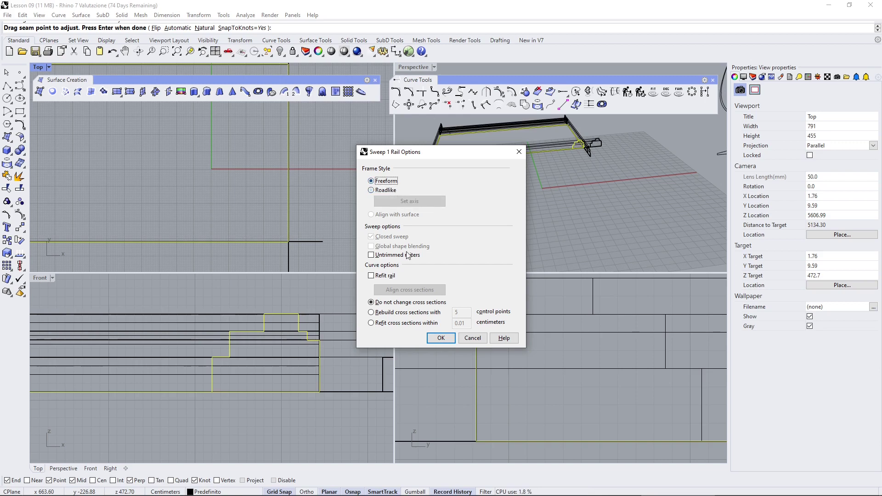
click(473, 339)
click(282, 315)
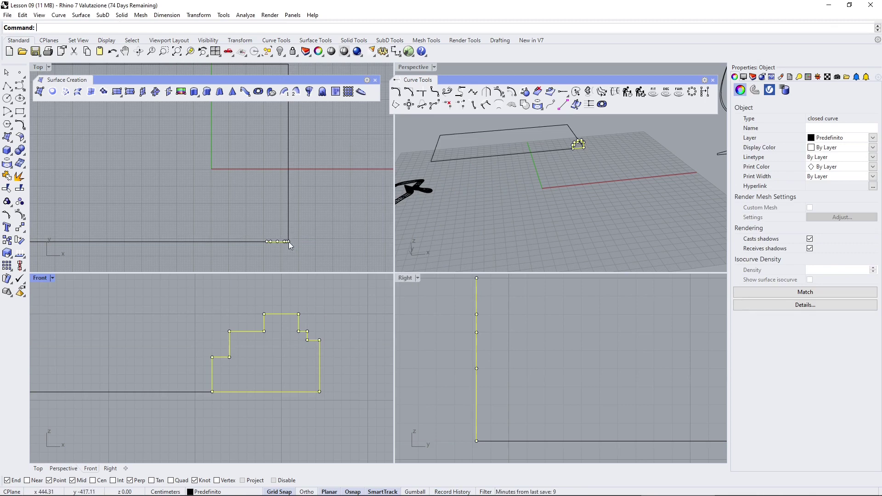
Drag the profile up the rectangle's side in Top, undo the extra move, and zoom out.
drag(289, 242, 289, 170)
scroll(289, 170, up, 5)
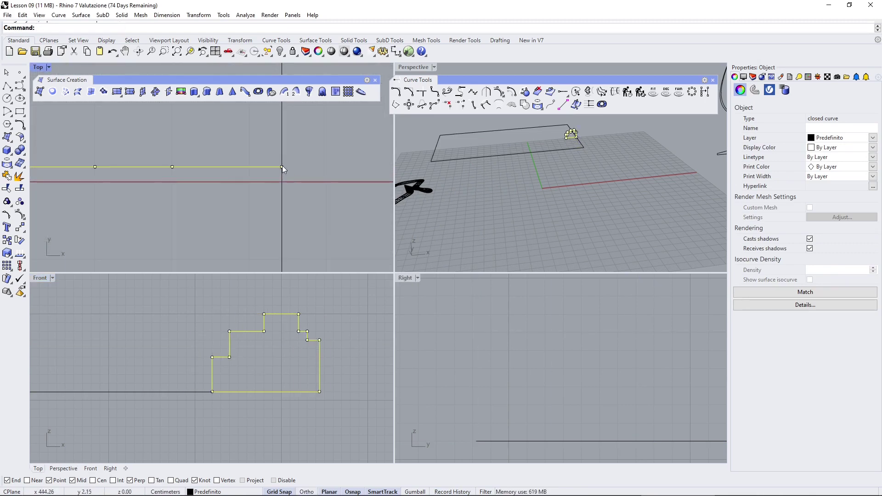
click(282, 167)
mouse_move(282, 169)
mouse_down()
mouse_move(280, 196)
mouse_move(279, 184)
mouse_up()
key(ctrl+z)
key(Escape)
scroll(300, 190, down, 3)
scroll(298, 180, down, 5)
scroll(267, 374, down, 3)
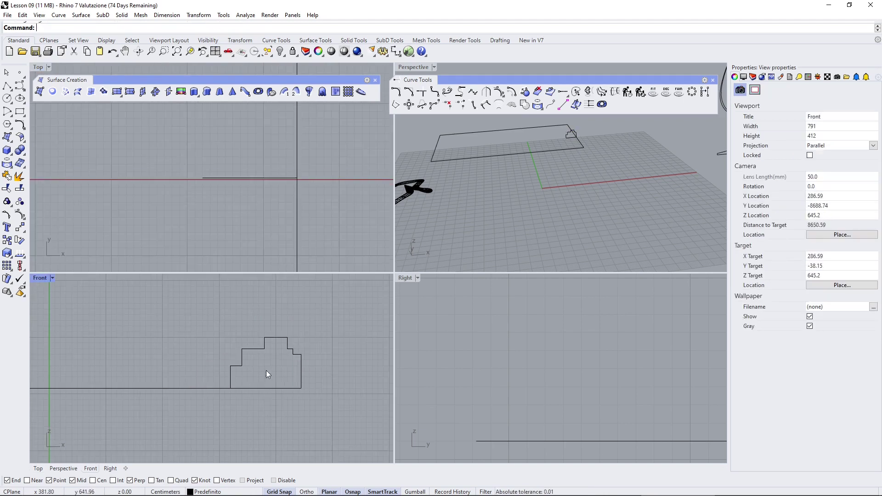
Sweep 1 Rail the stepped profile along the rectangle, accepting the default seam and options.
right_click(268, 227)
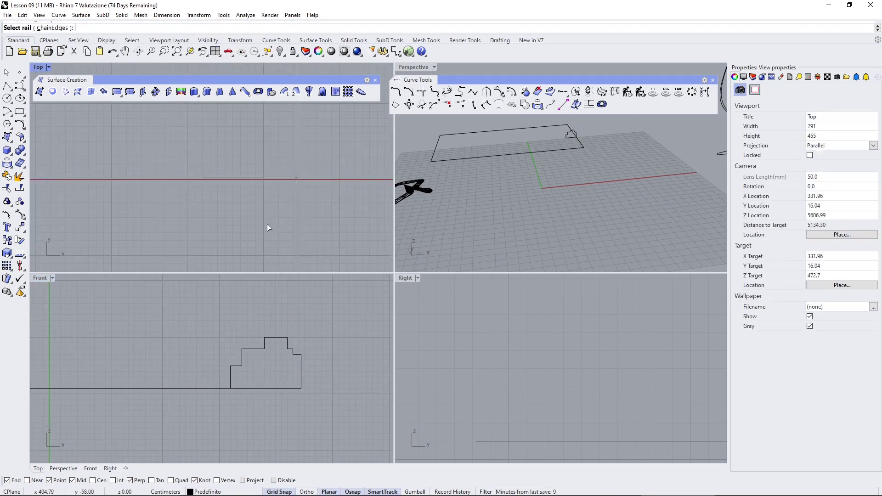
click(297, 154)
right_drag(578, 181, 502, 237)
click(288, 346)
right_click(288, 346)
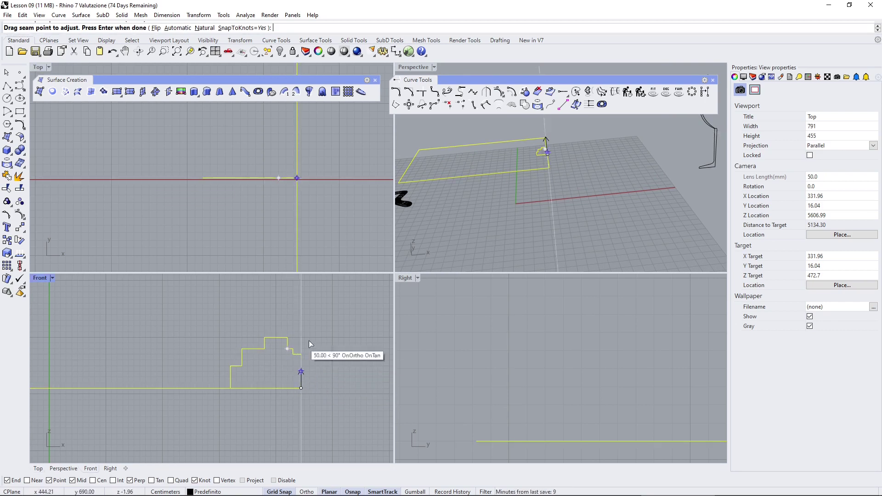
key(Return)
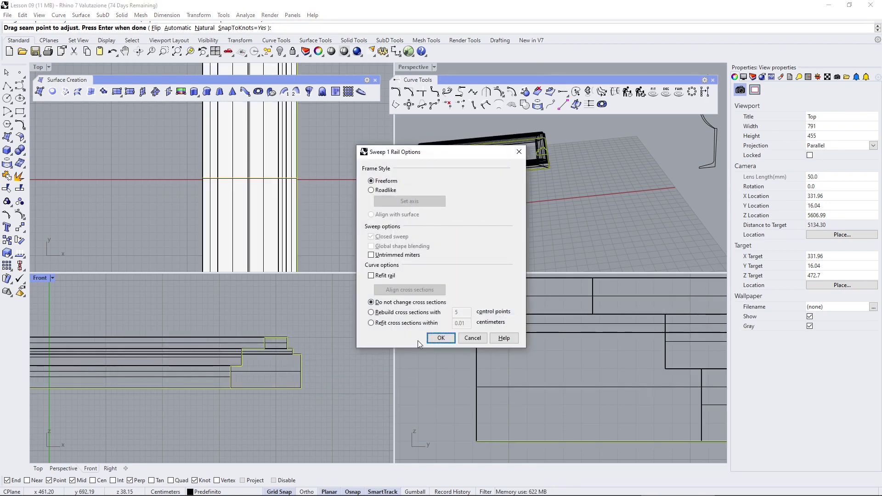
click(441, 338)
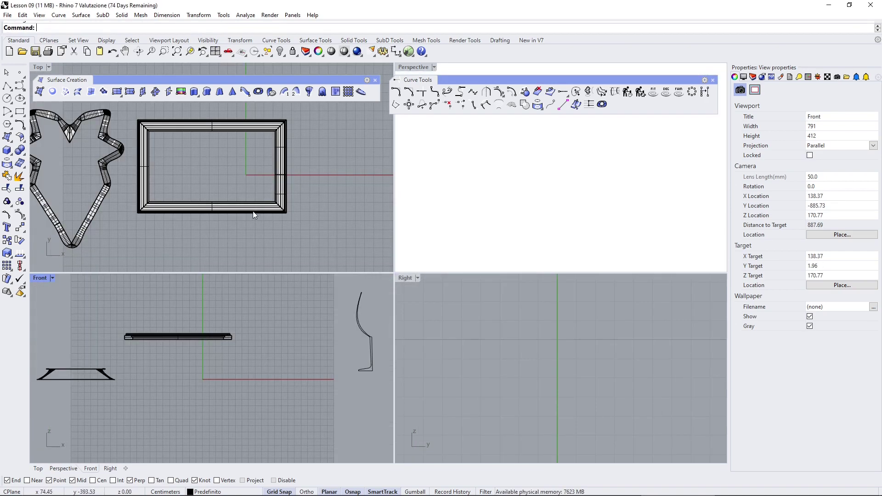
scroll(198, 338, up, 5)
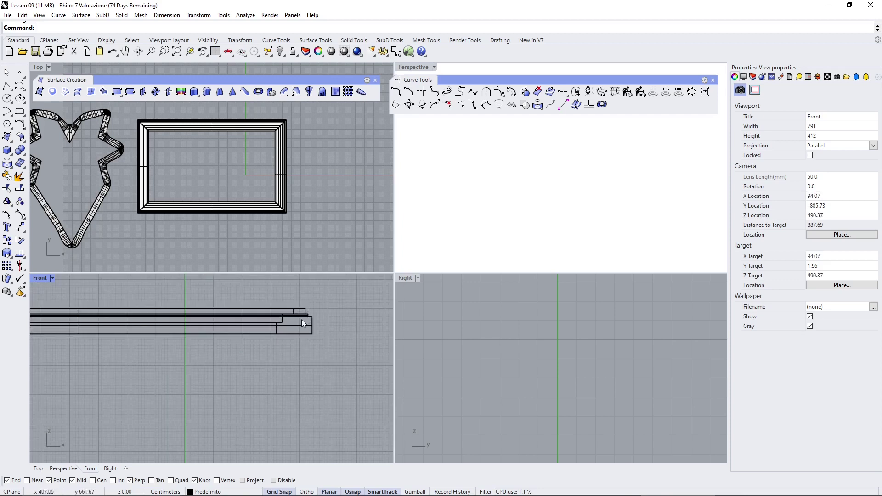
mouse_move(586, 192)
right_down()
mouse_move(571, 216)
mouse_move(517, 208)
mouse_move(532, 179)
mouse_move(582, 193)
right_up()
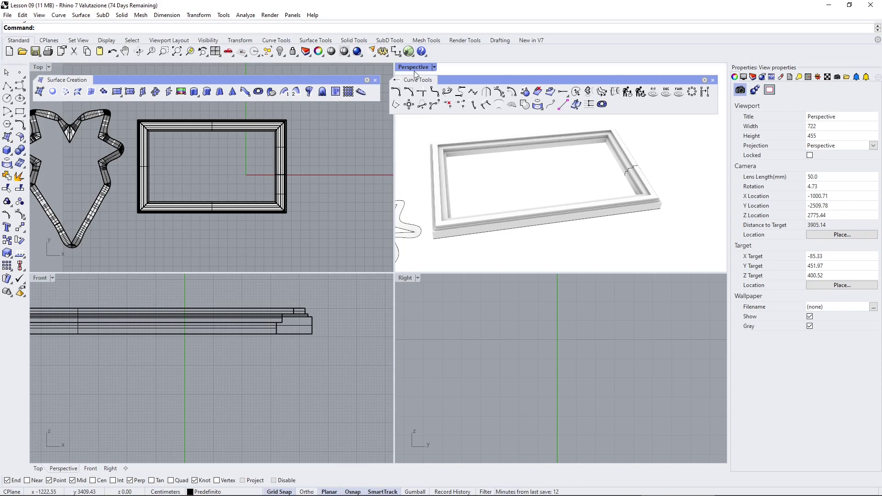
mouse_move(420, 147)
right_down()
mouse_move(427, 138)
mouse_move(421, 114)
mouse_move(437, 79)
right_up()
click(434, 67)
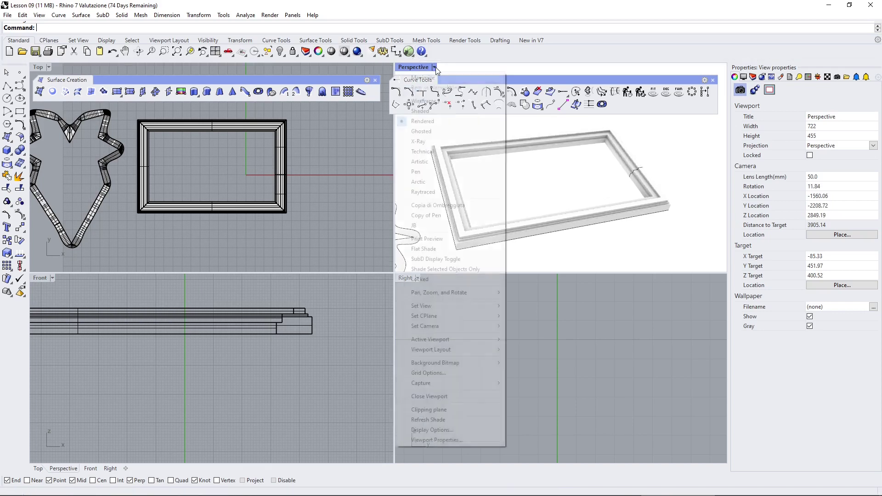
click(571, 133)
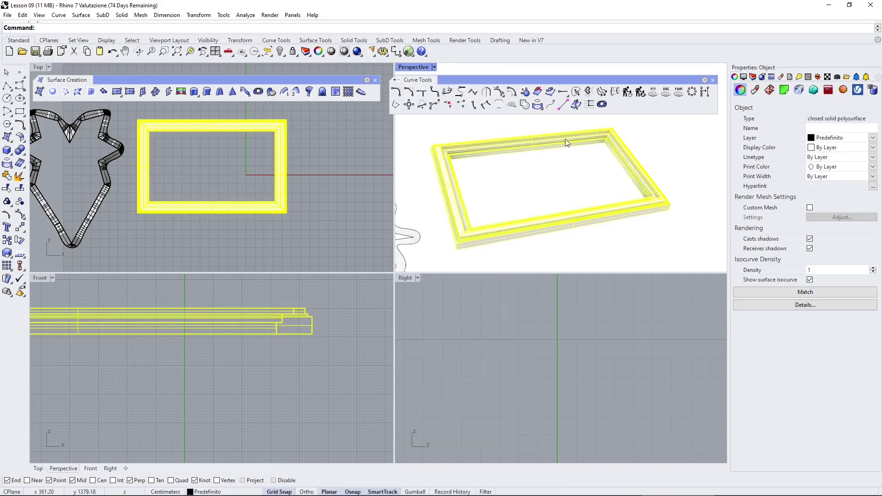
click(548, 177)
scroll(631, 180, up, 2)
scroll(634, 178, up, 3)
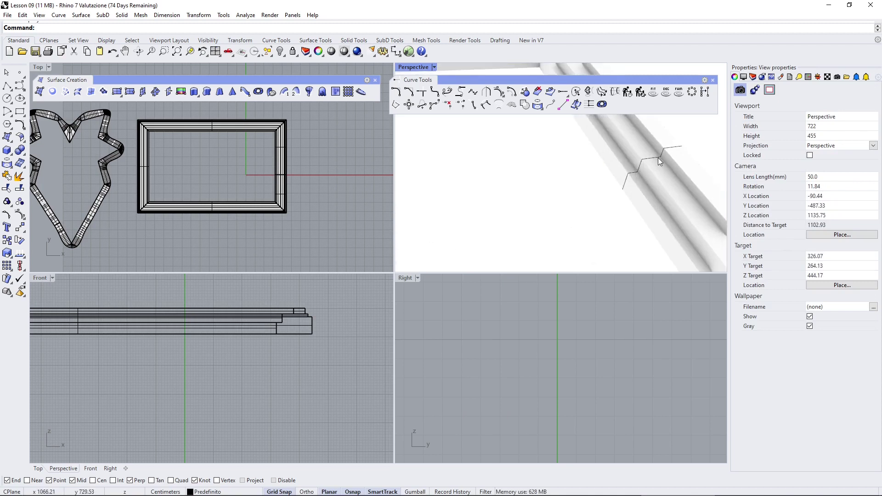
right_drag(600, 177, 634, 173)
click(636, 173)
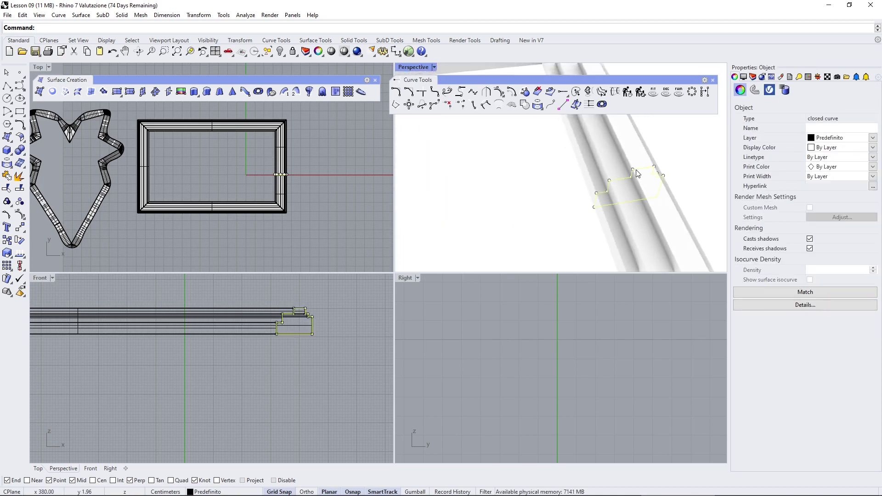